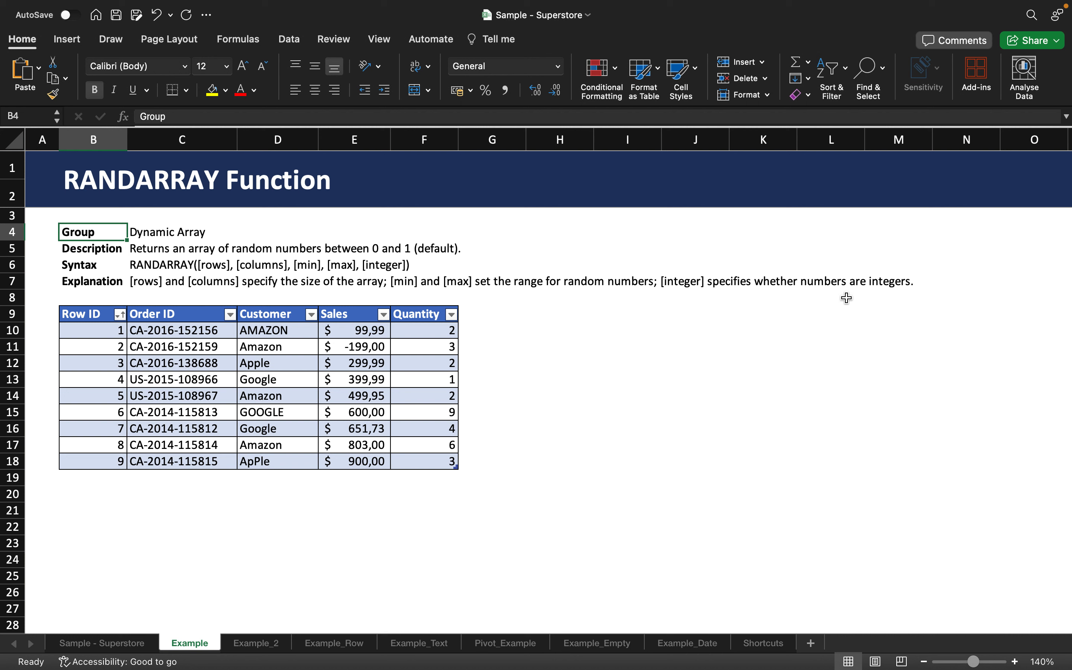
- Enter =RANDARRAY(5;5;0;10;TRUE) in cell H10 to generate a 5-by-5 array of random integers from 0 to 10
left_click(550, 335)
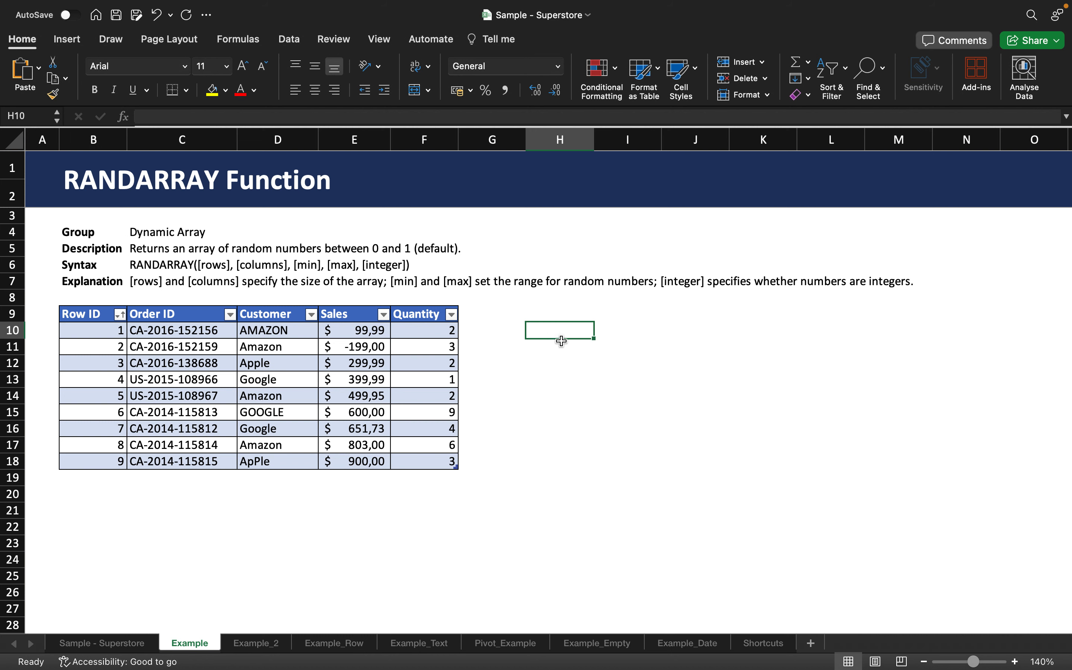
type("=RAN")
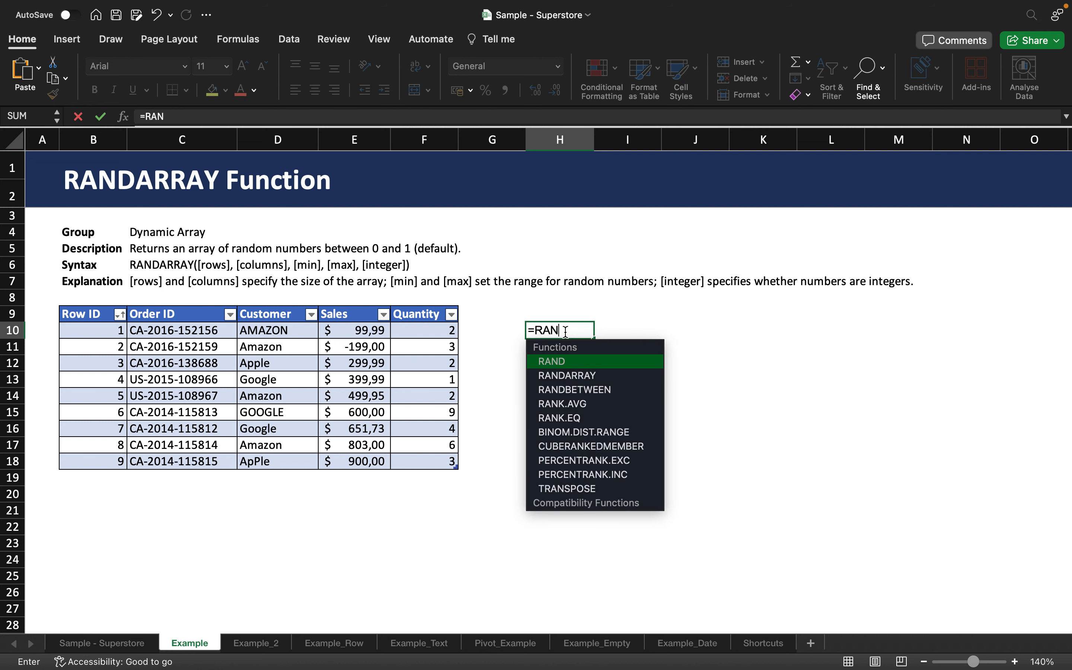
type("S")
key("BackSpace")
type("D")
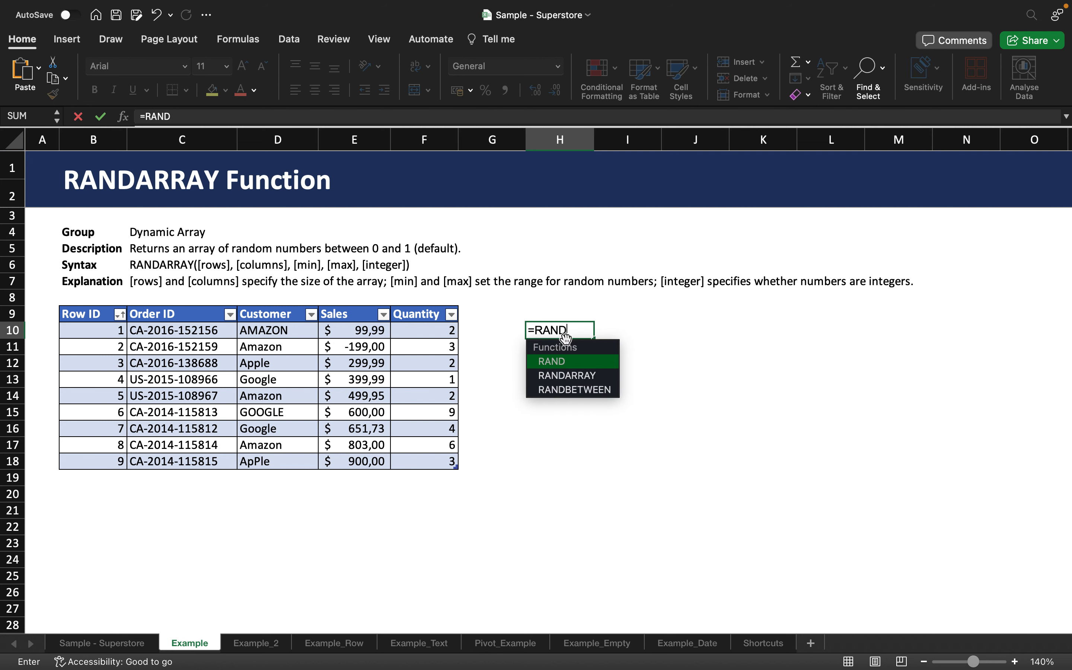
double_click(566, 376)
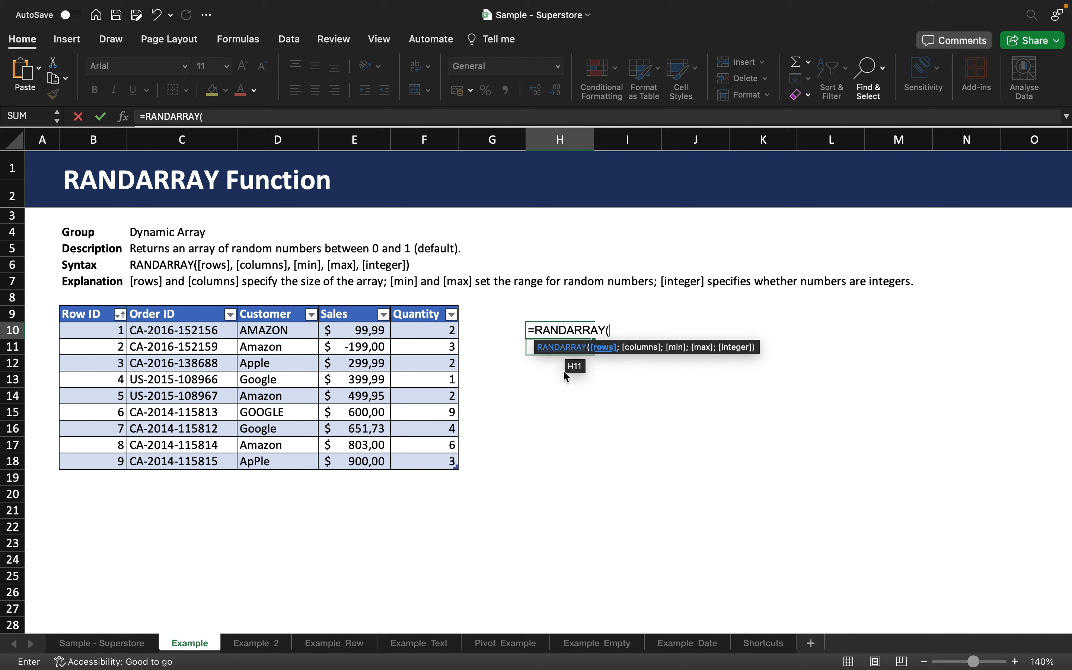
type("5;5;")
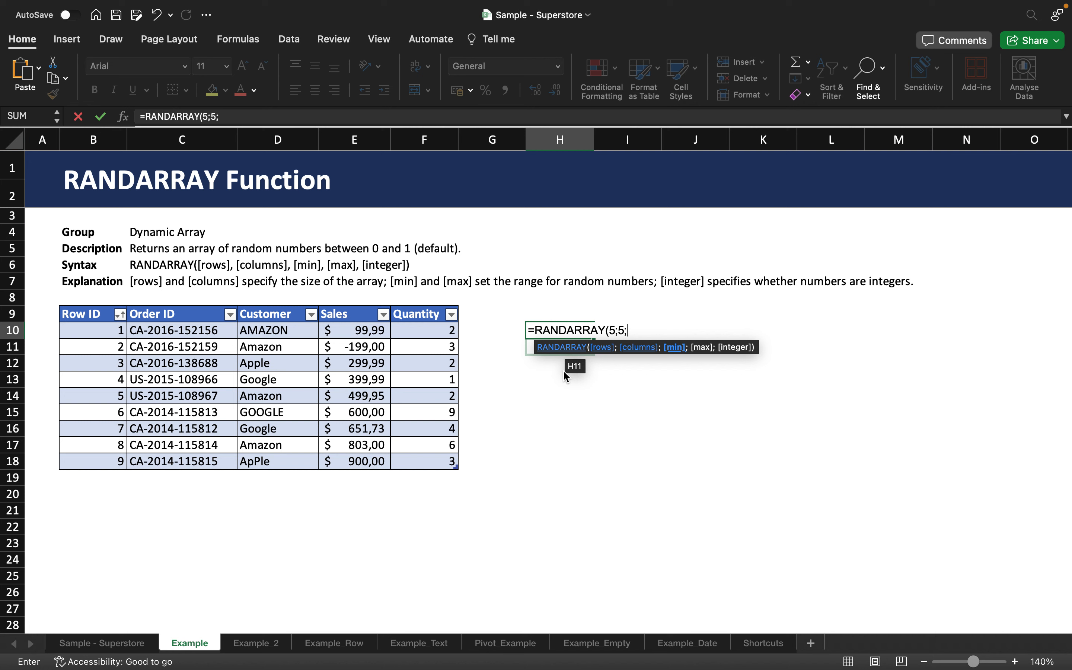
type("0;10;")
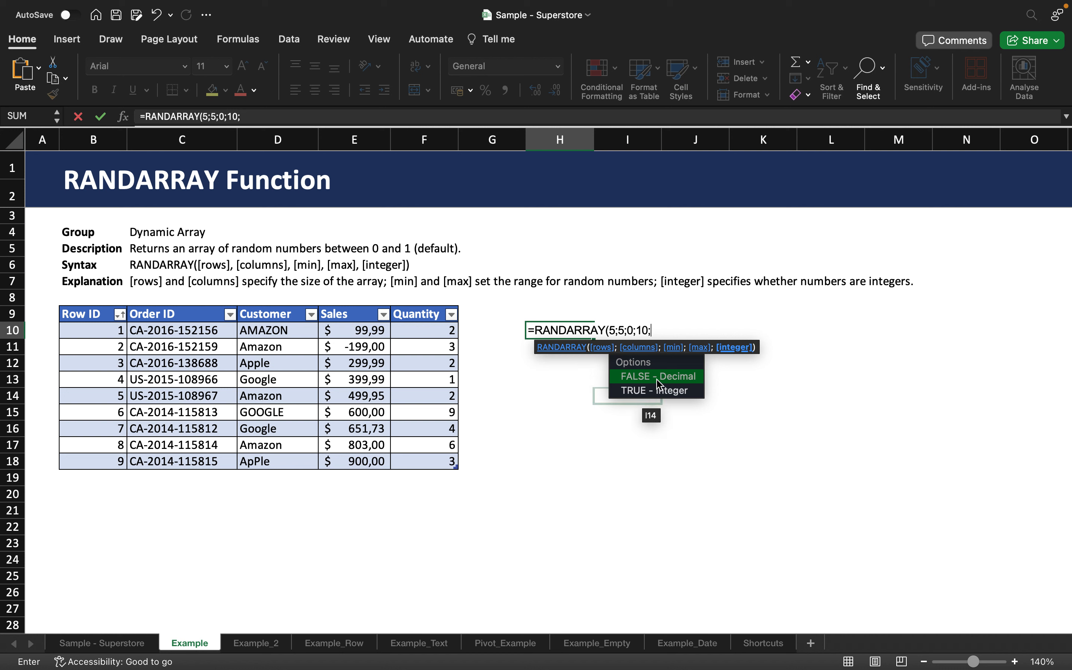
double_click(675, 390)
type(")")
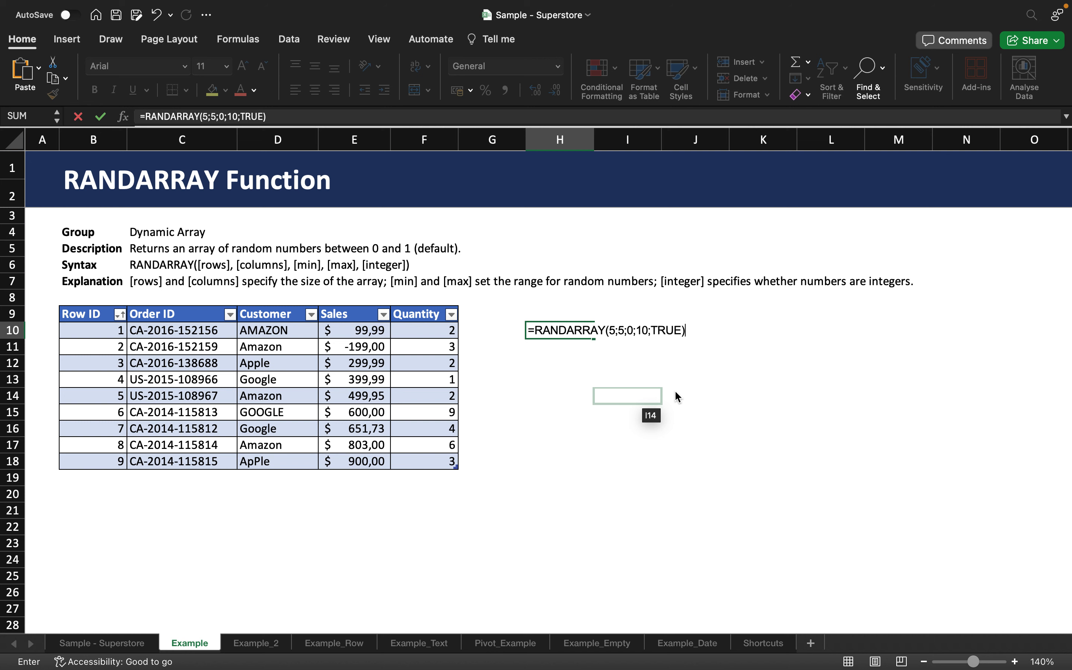
key("Return")
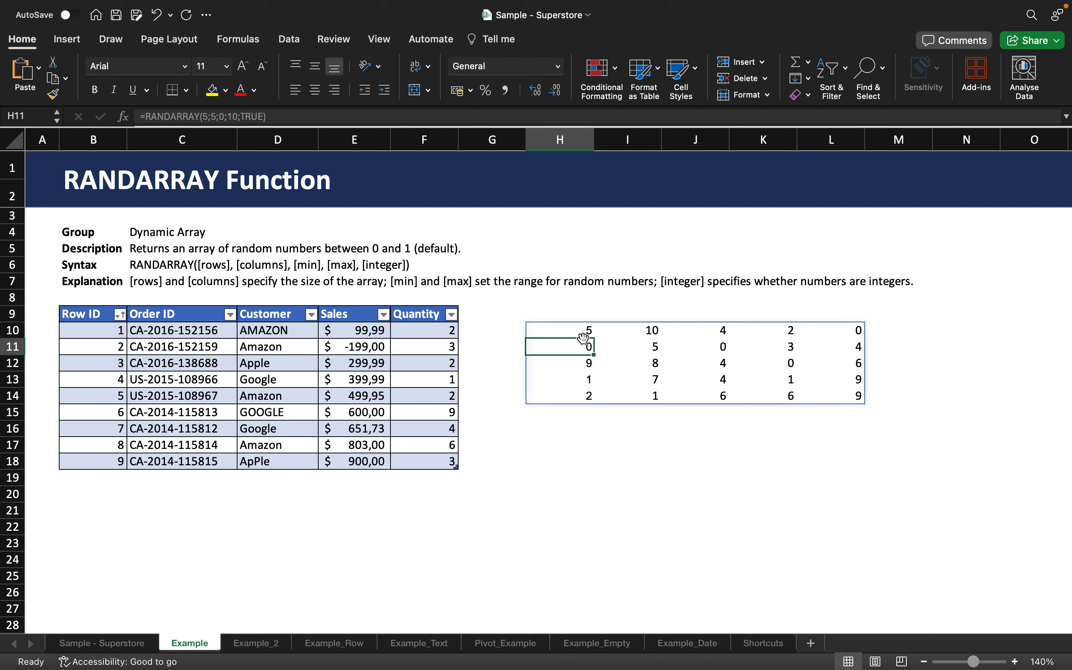
- Enter =SUM(H10:H14) in cell H16 to total the first column of the random array
left_click(570, 416)
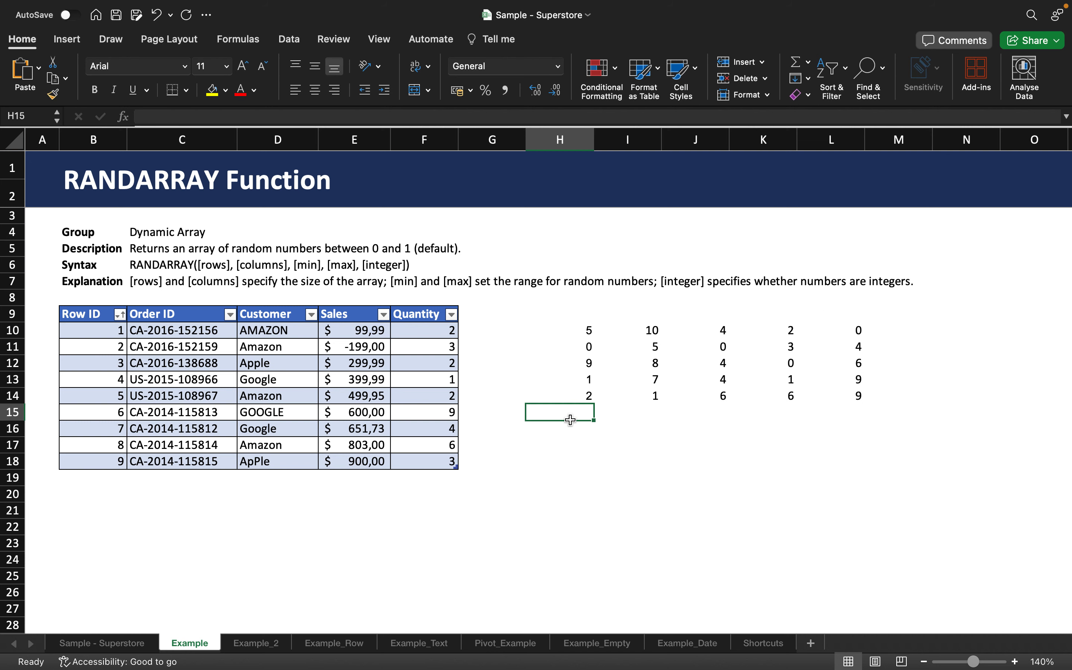
left_click(573, 432)
type("=")
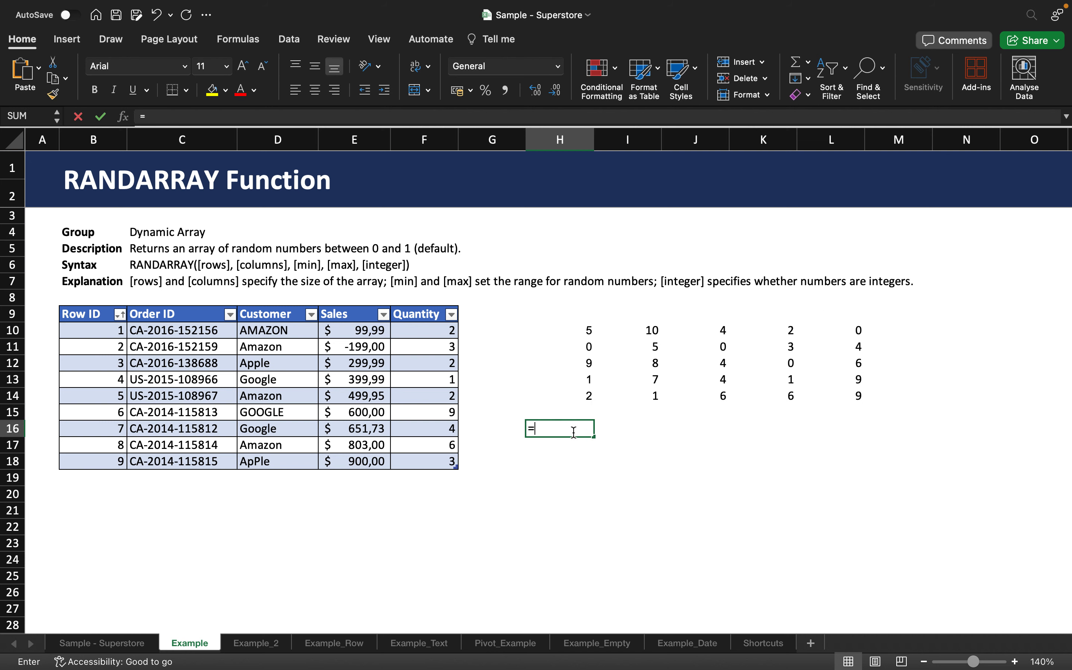
type("SUM(")
left_click_drag(569, 330, 566, 390)
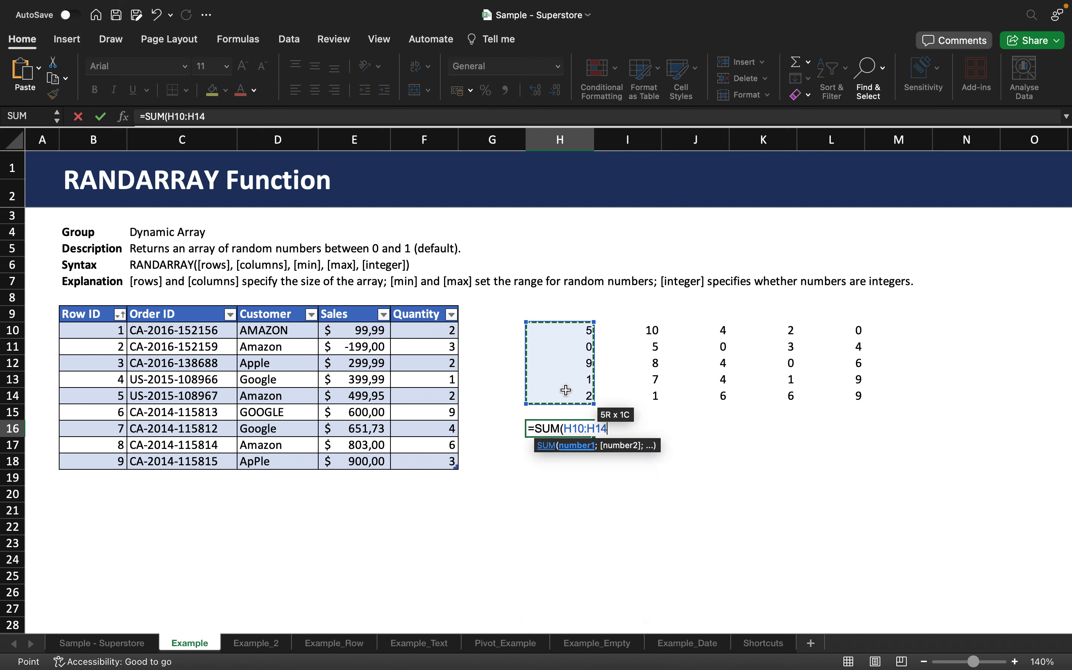
key("Return")
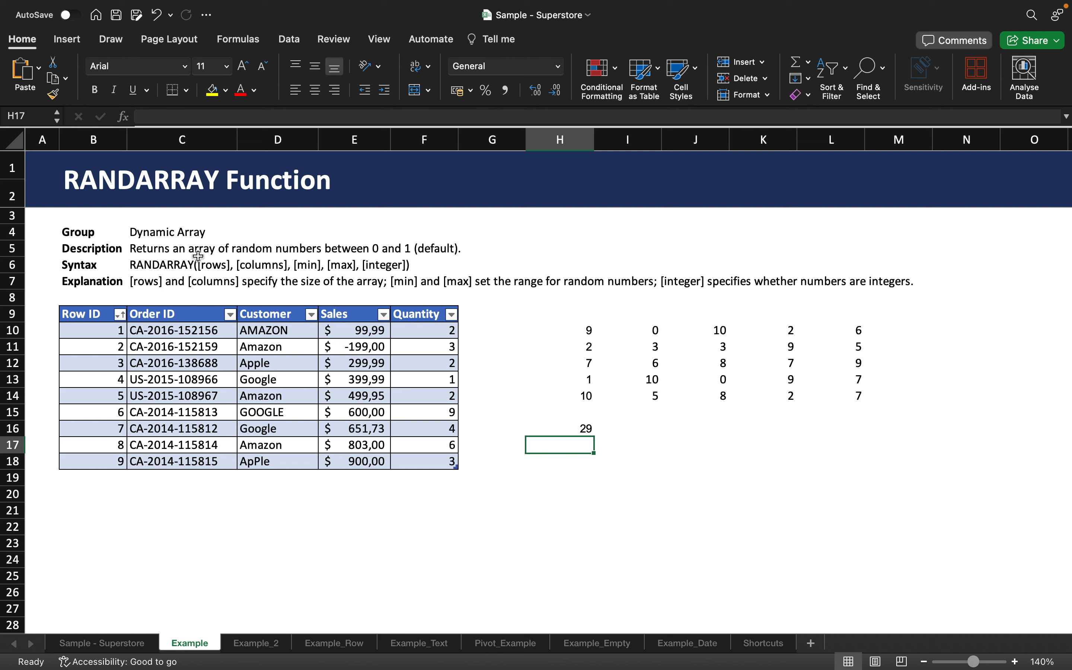
- Delete the sum in H16 and clear the random array in H10:L14
left_click(575, 428)
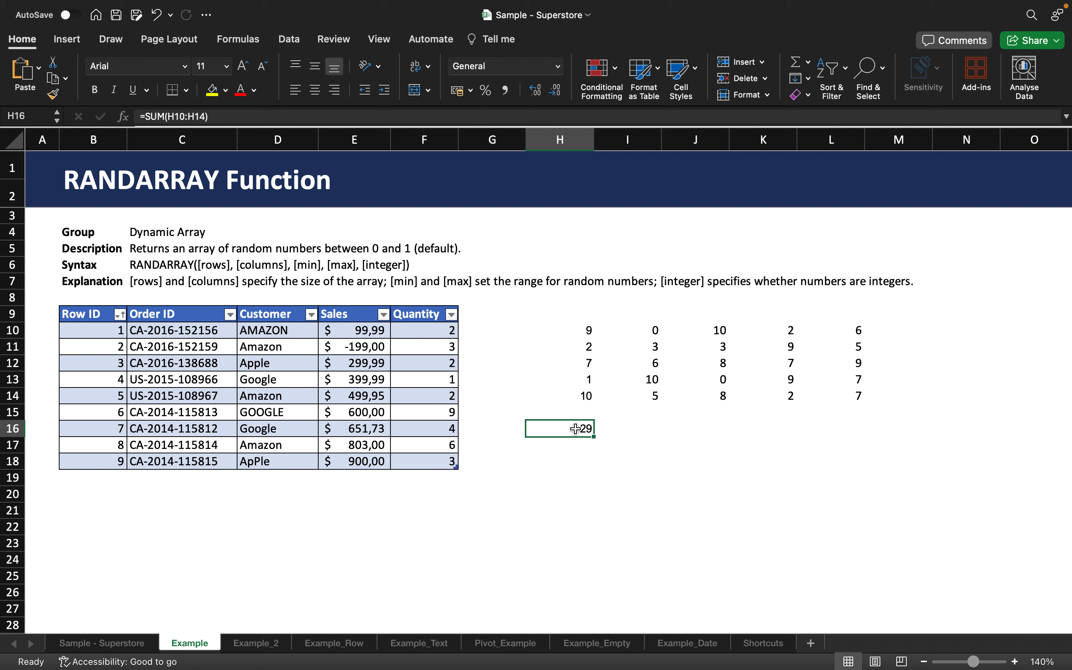
key("Delete")
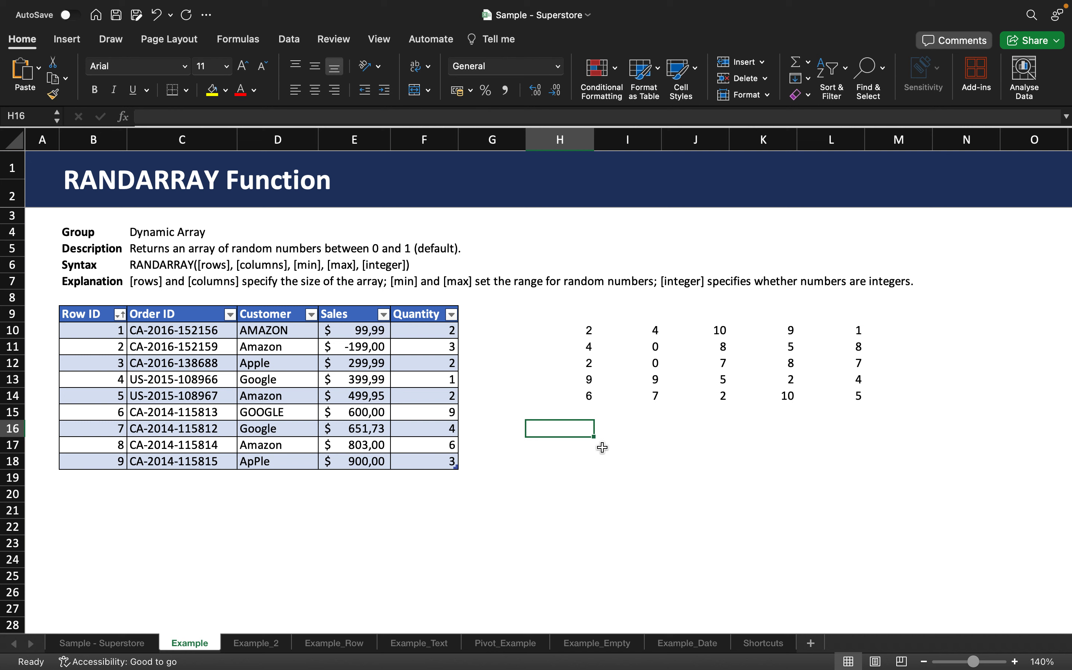
left_click_drag(554, 331, 823, 393)
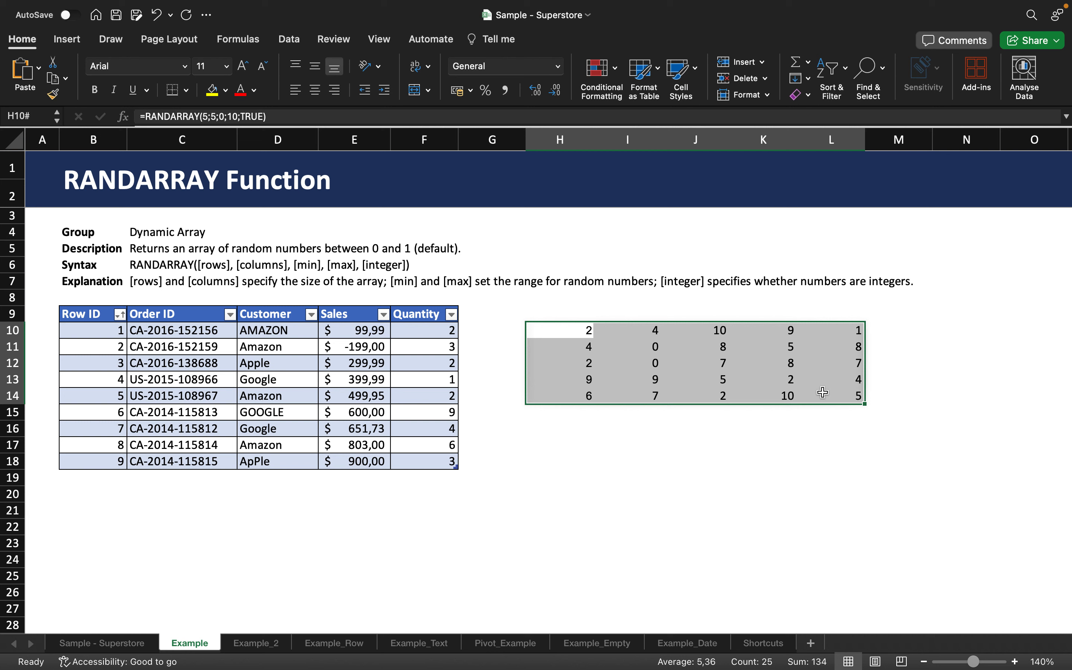
key("Delete")
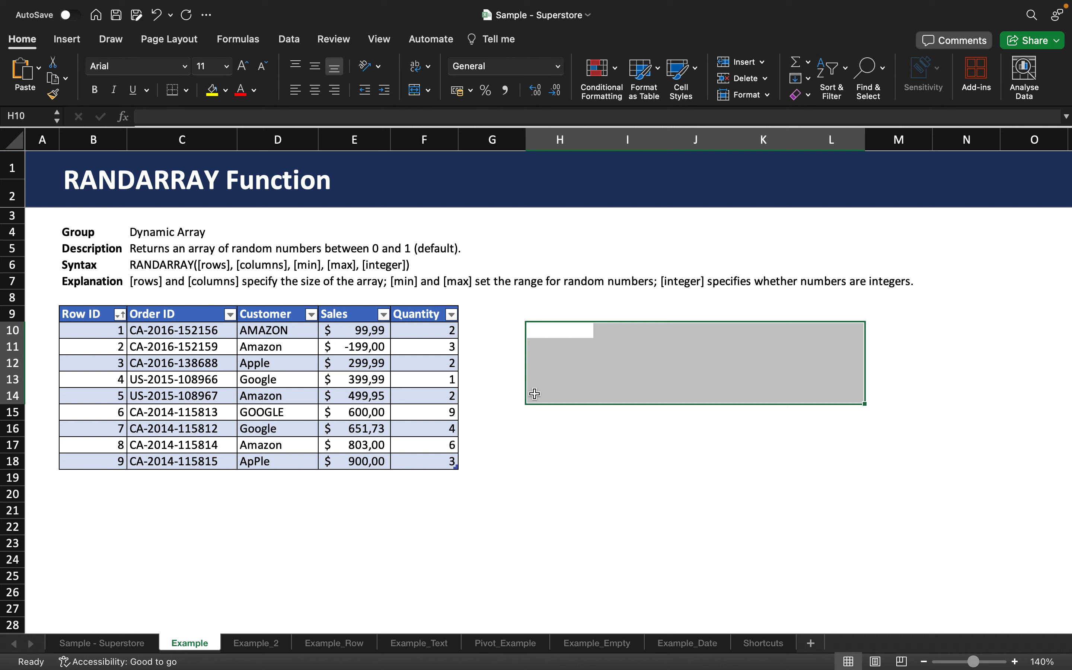
- Enter =RANDARRAY(1;10;-5%;5%;FALSE) in cell H10 to generate one row of ten random decimals between -5% and 5%
left_click(574, 333)
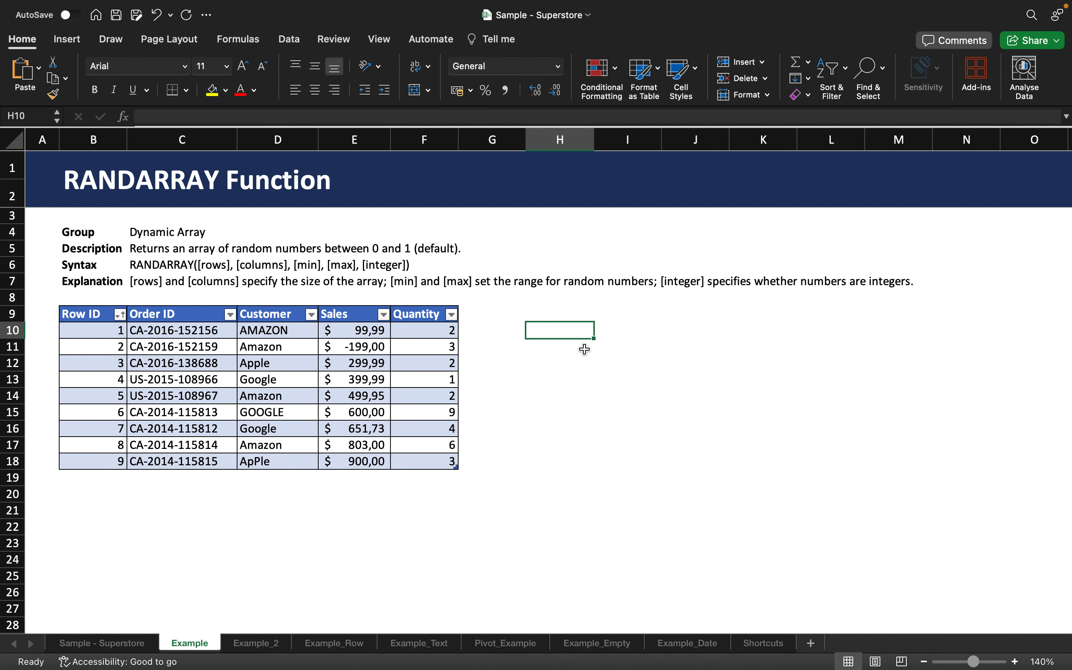
type("=RAND")
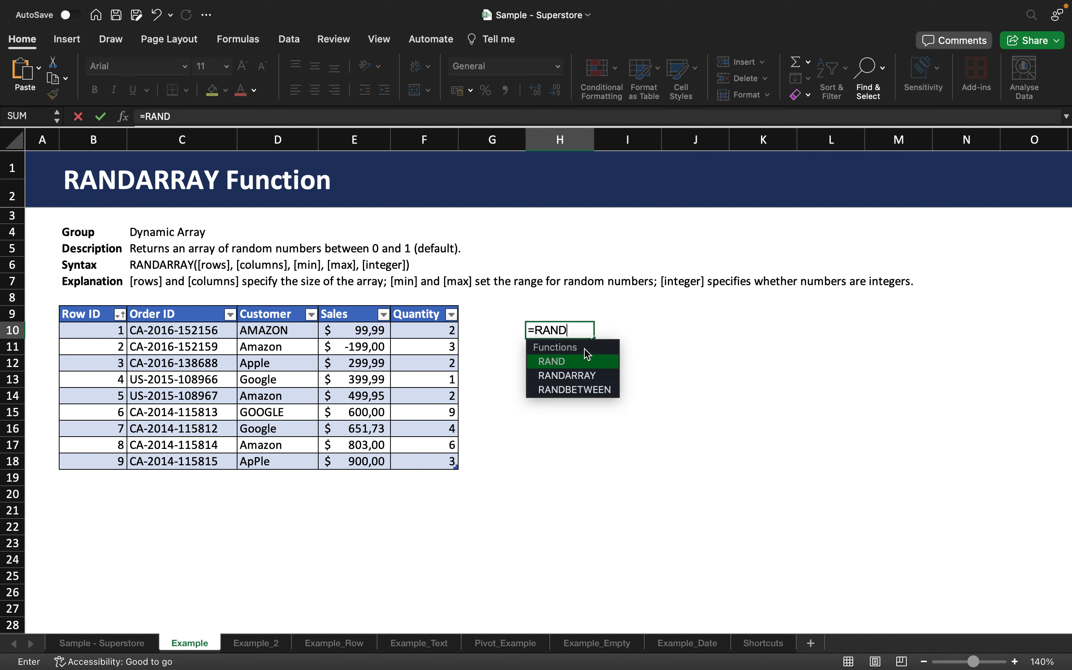
double_click(580, 375)
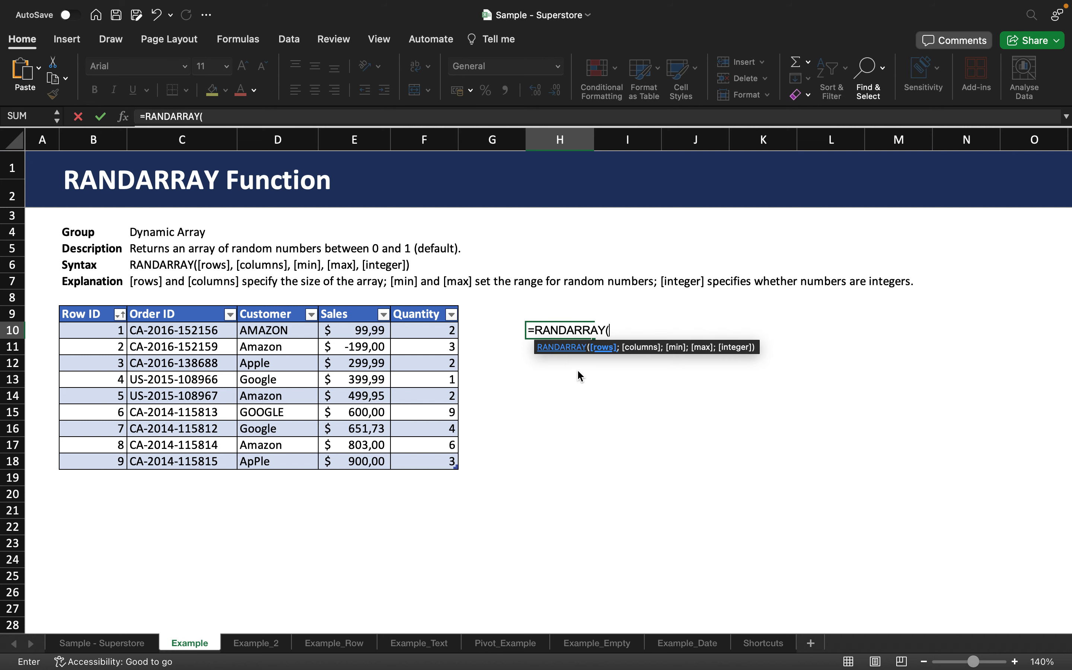
type("1;10")
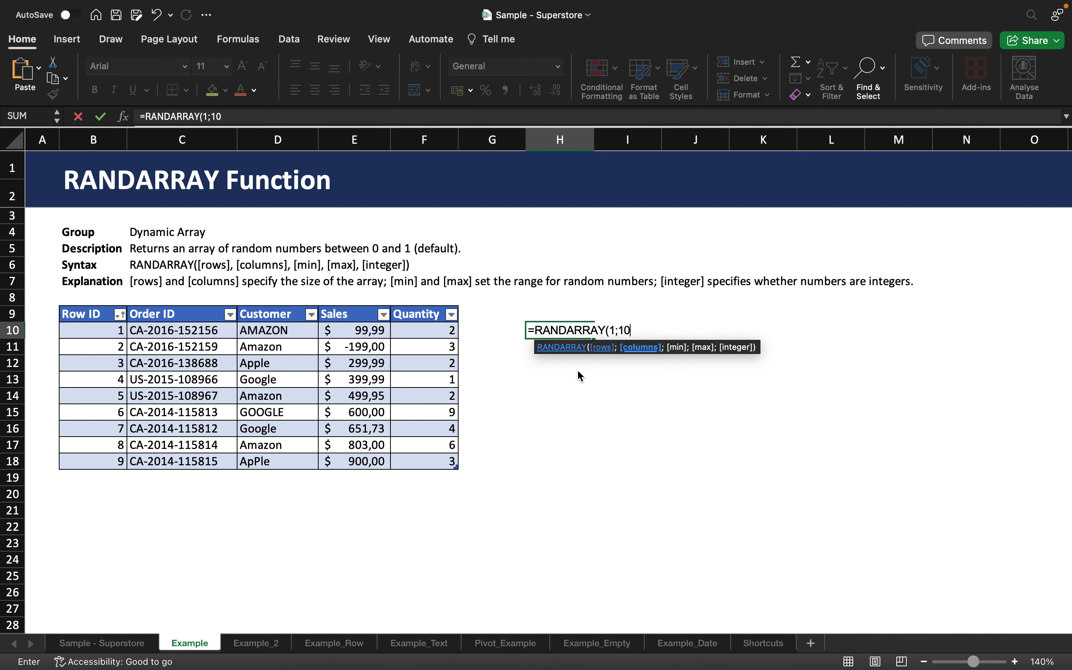
type(";")
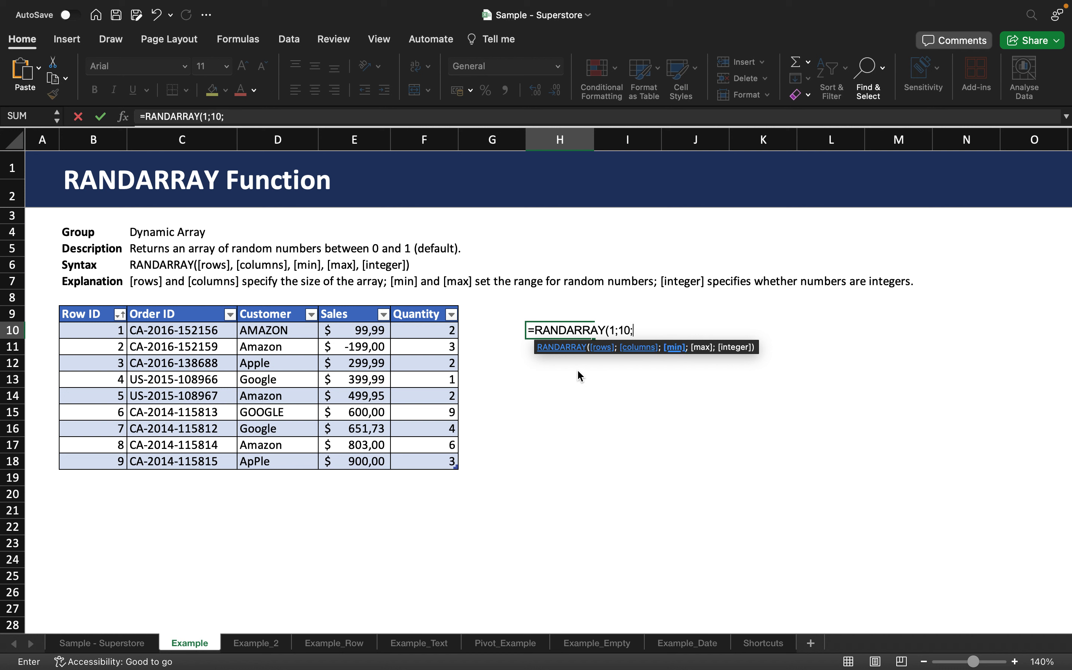
type("-5%;5%")
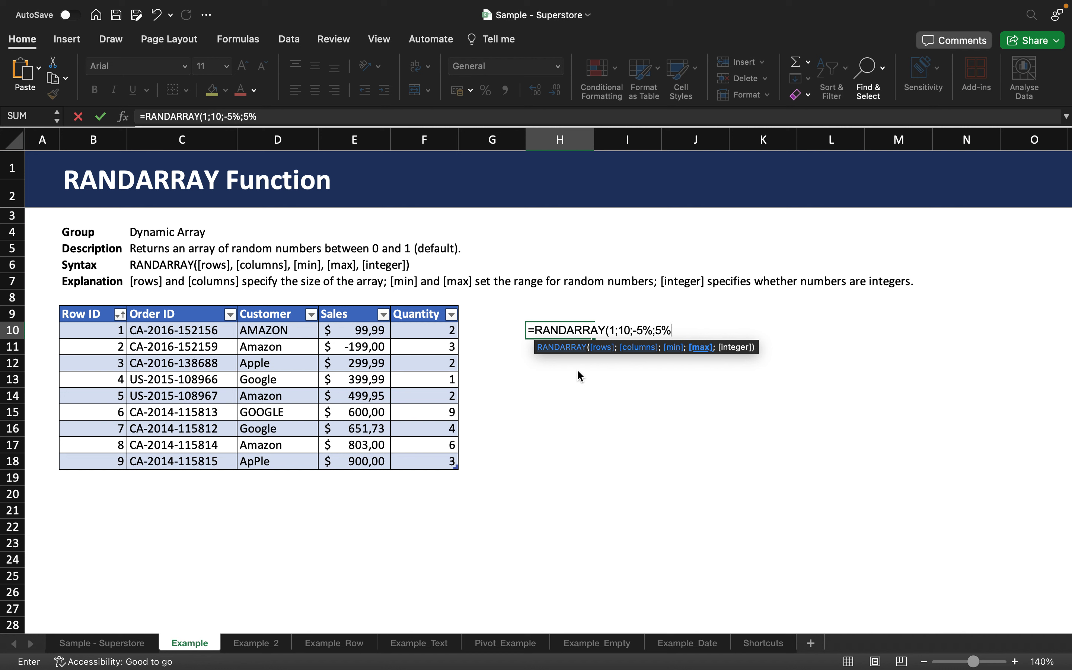
type(";")
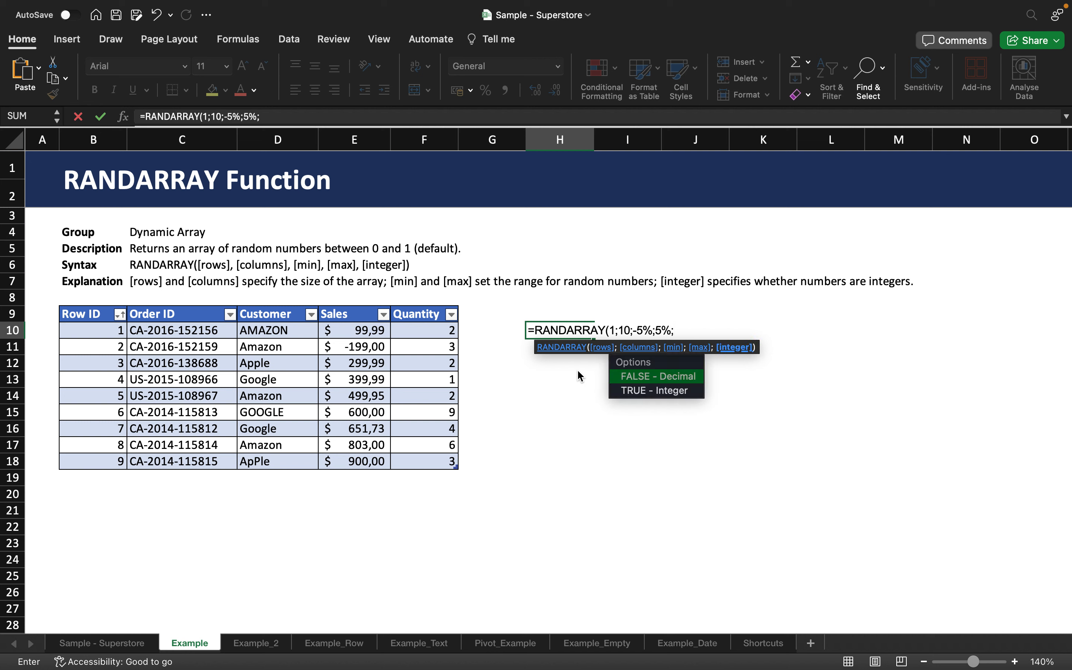
double_click(642, 377)
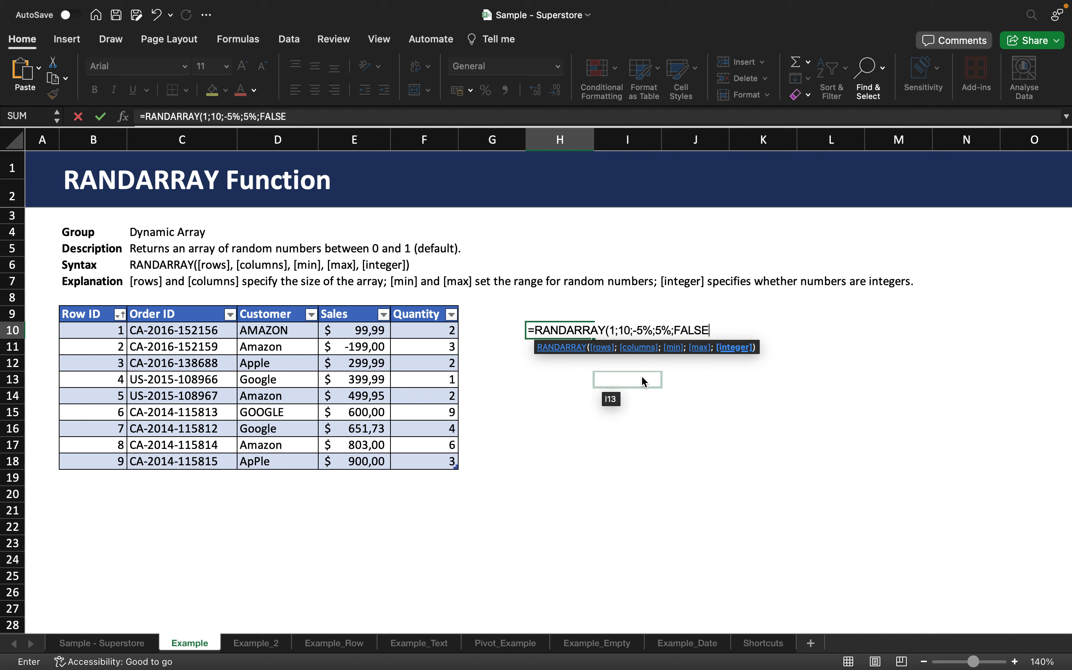
type(")")
key("Return")
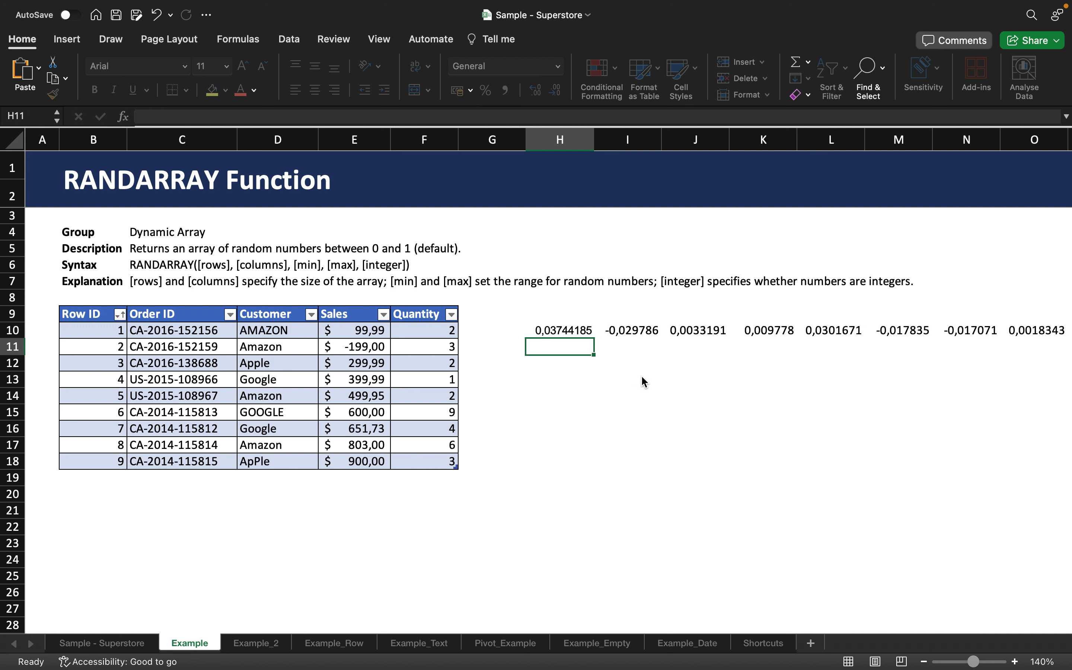
- Edit the RANDARRAY formula in H10 to use 10 rows and 1 column, giving =RANDARRAY(10;1;-5%;5%;FALSE)
left_click(576, 328)
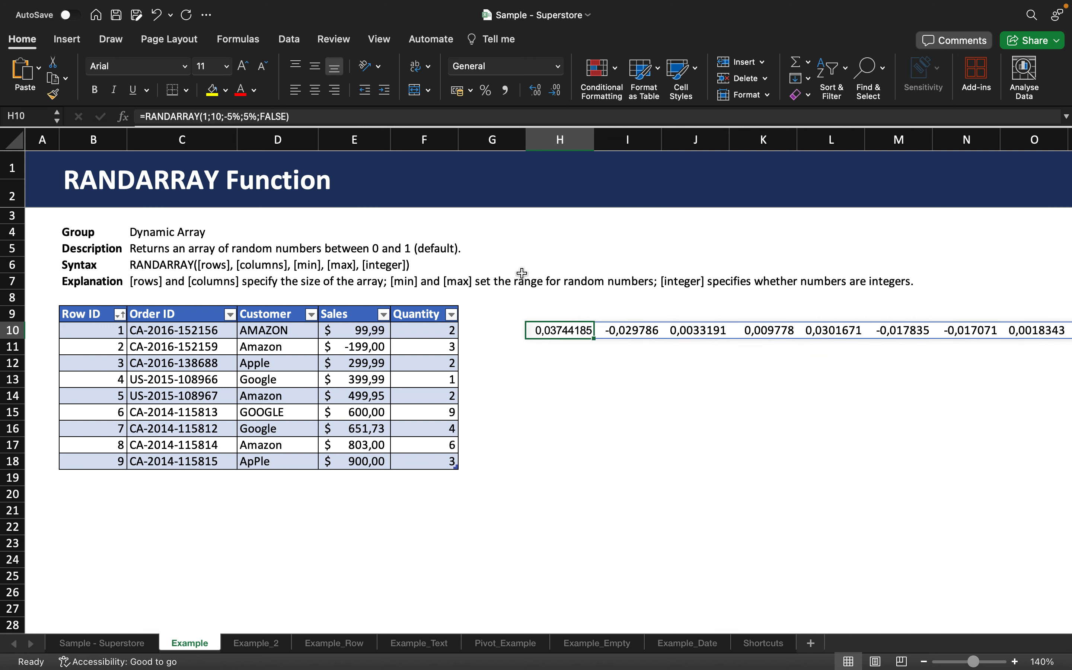
left_click(206, 116)
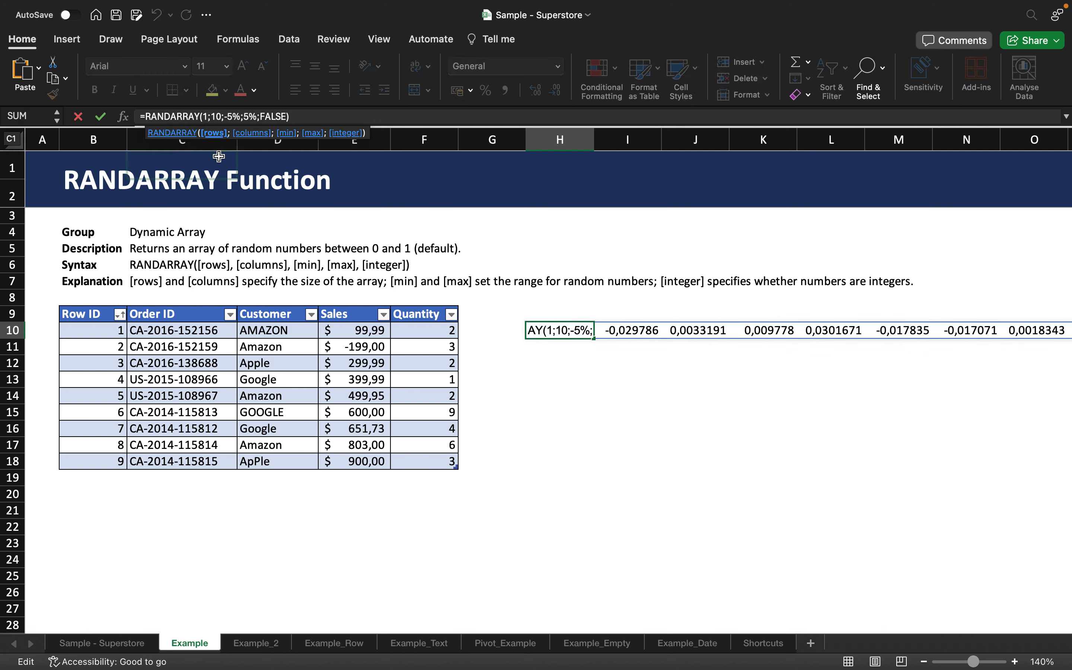
type("o")
left_click(226, 116)
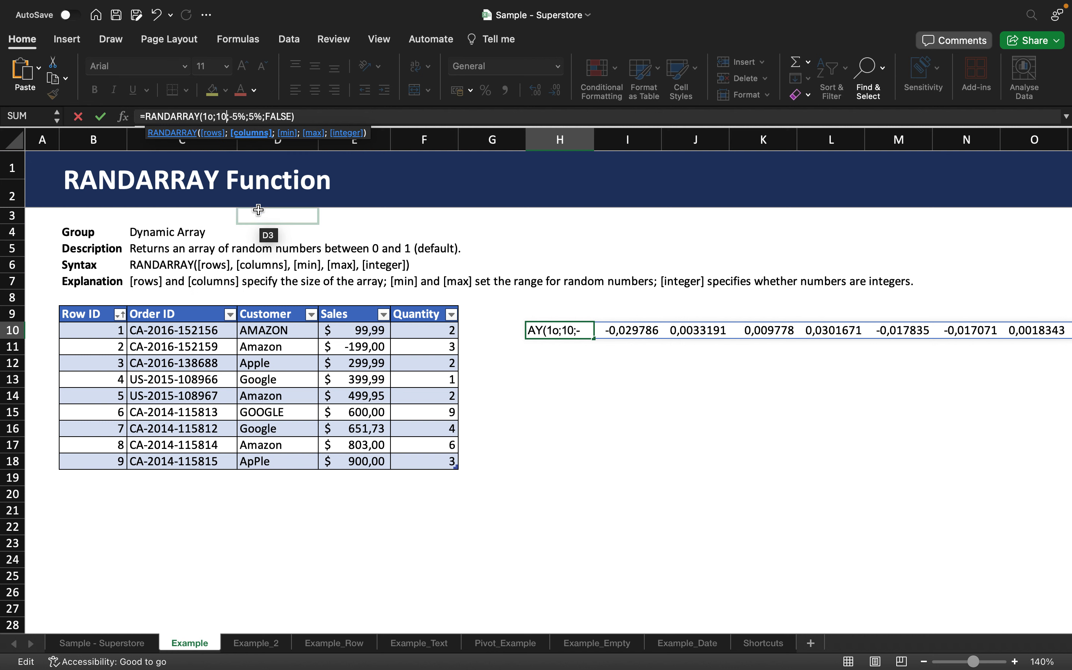
key("BackSpace")
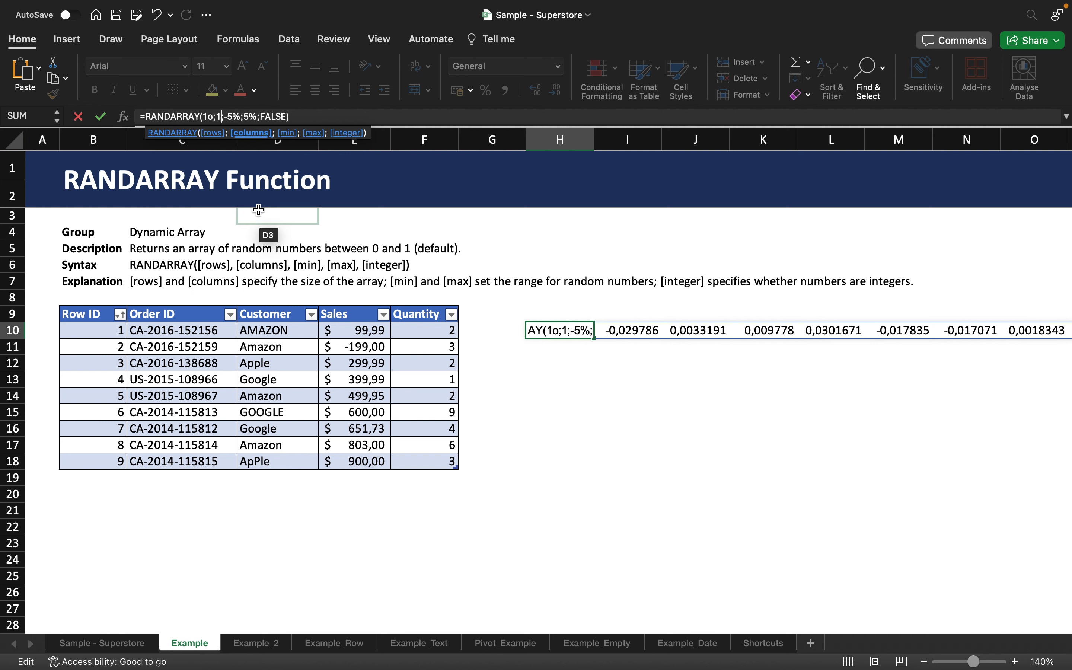
key("Left")
key("Left")
key("BackSpace")
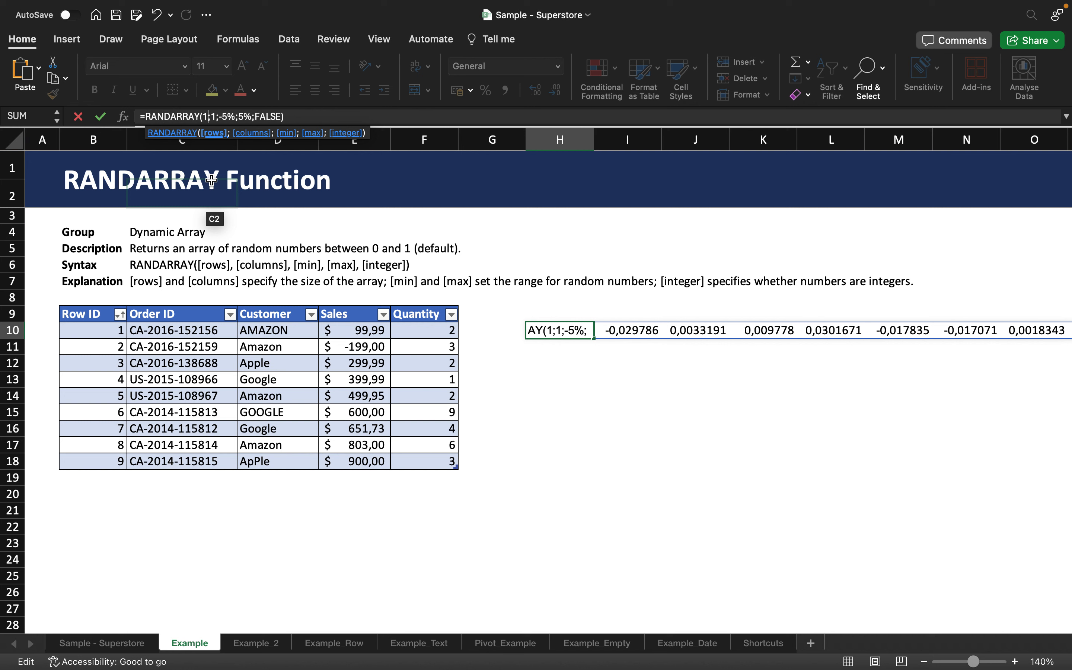
type("0")
key("Return")
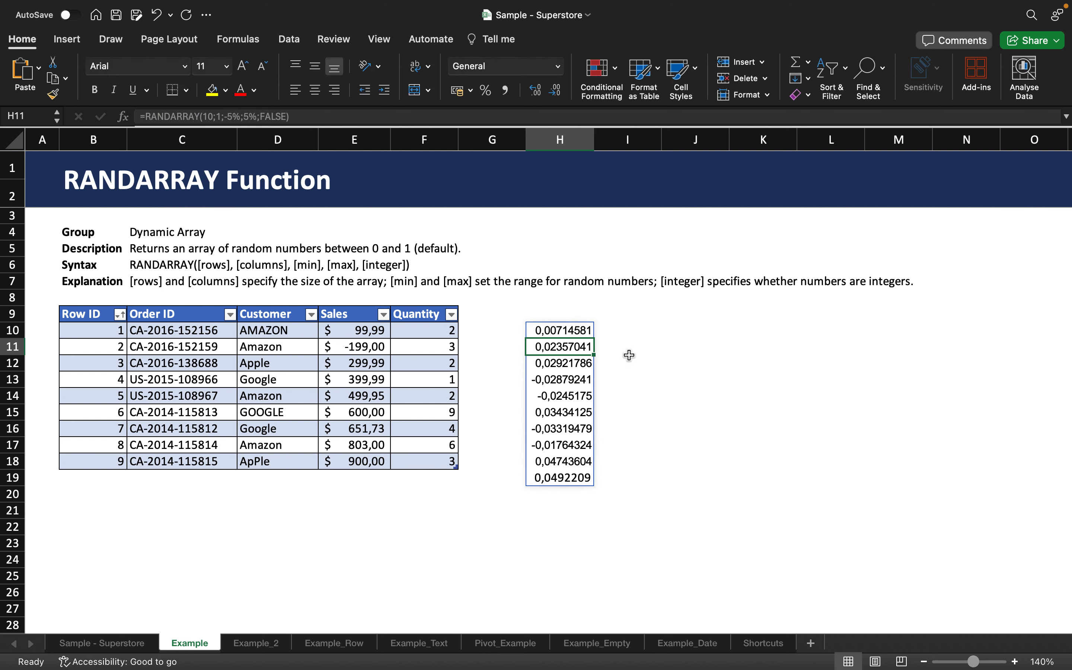
- Format the random values in H10:H19 as percentages with two decimal places
left_click_drag(573, 327, 562, 479)
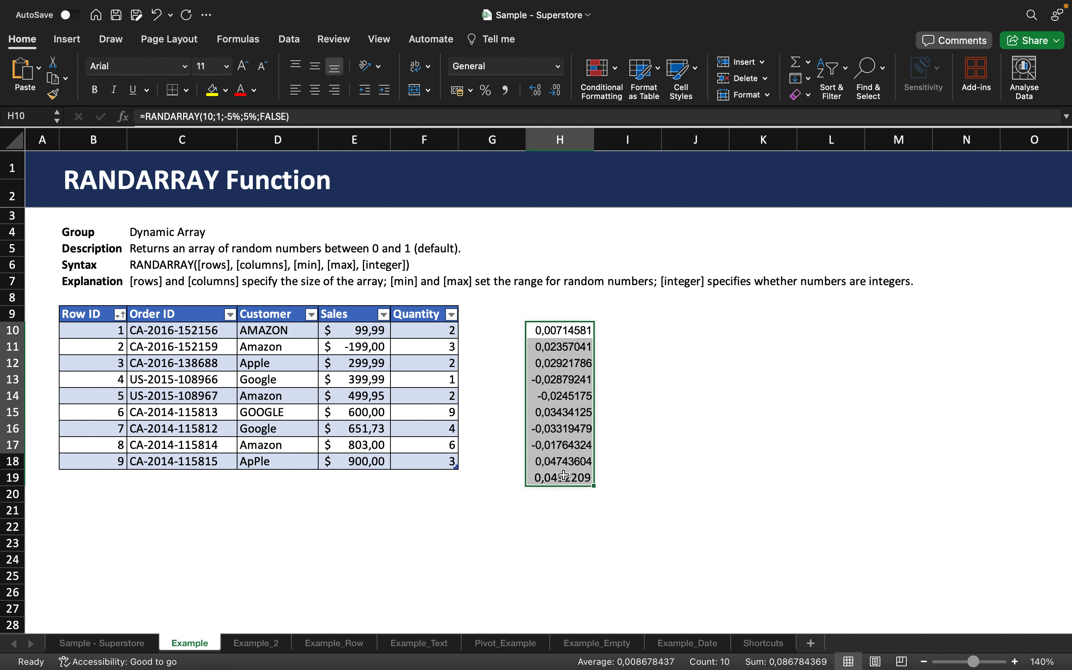
left_click(492, 93)
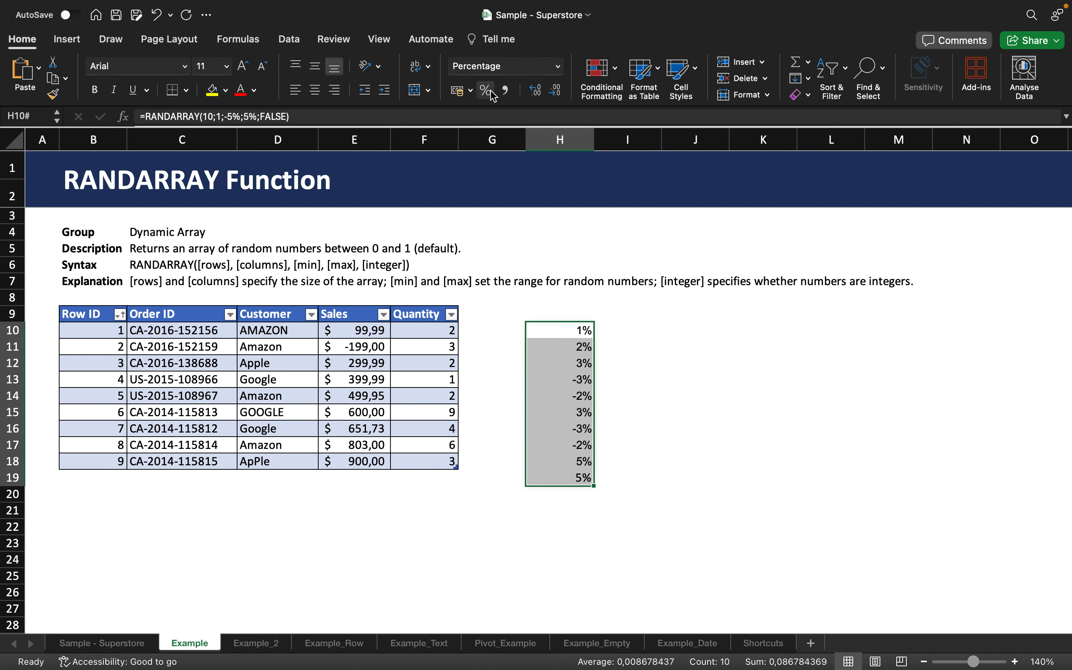
left_click(543, 95)
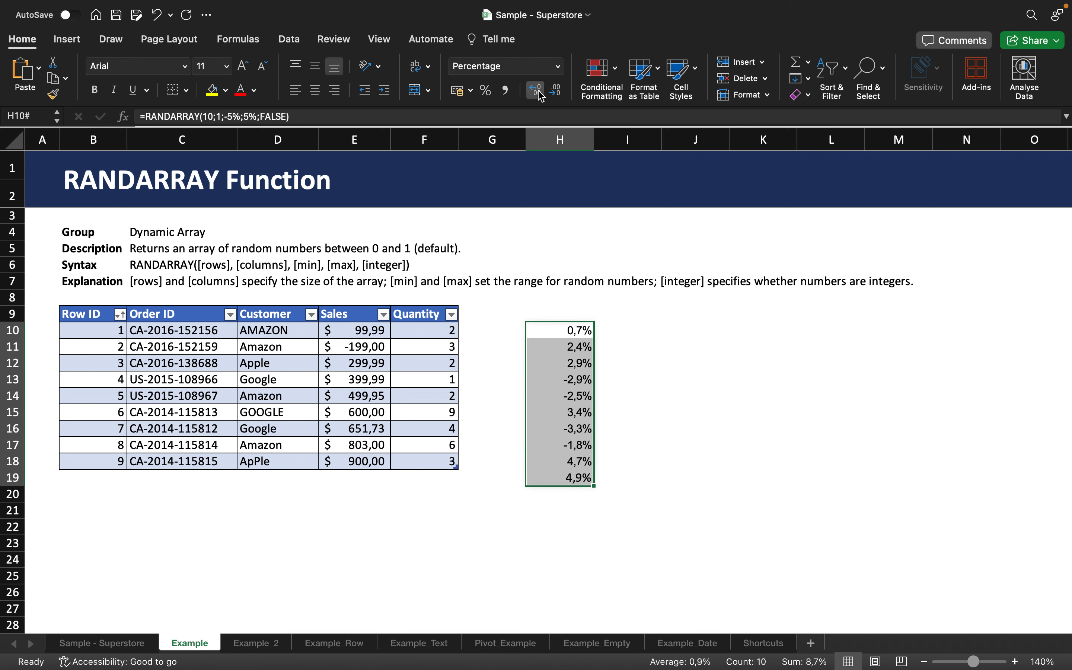
left_click(542, 95)
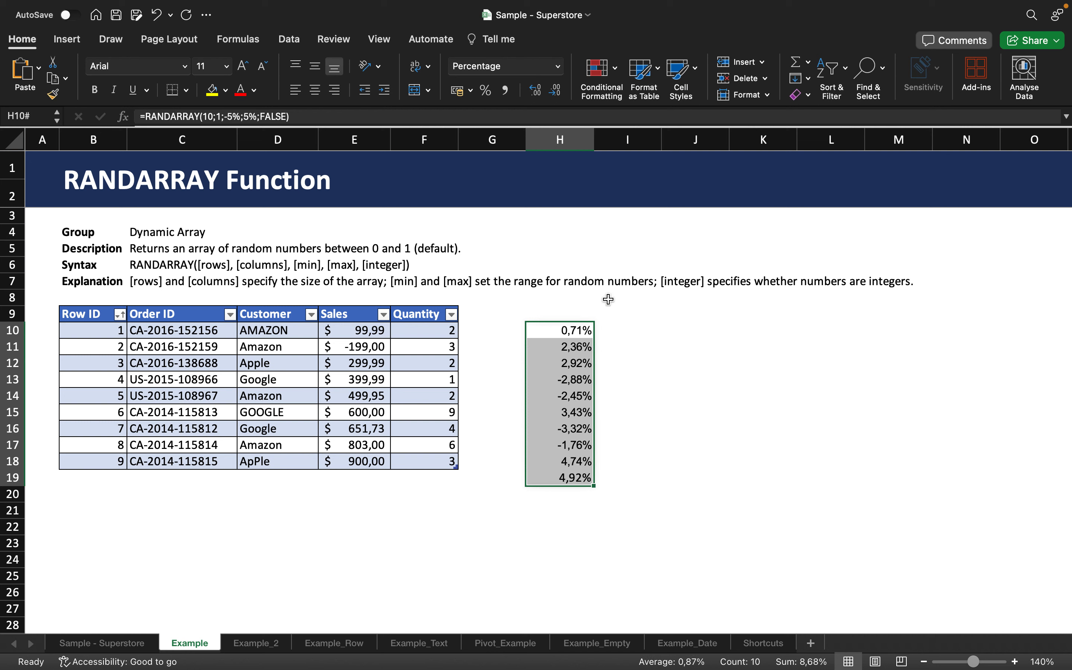
- Enter =H10*SUM(Table4[Sales]) in cell I10 to multiply the first random percentage by total sales
left_click(628, 336)
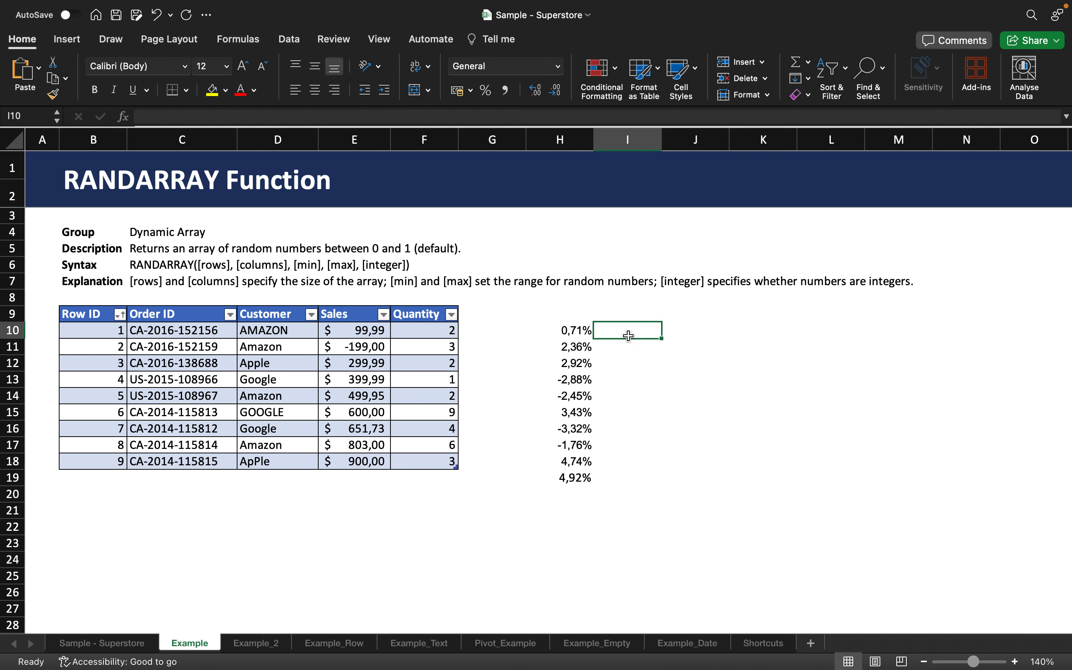
type("=")
left_click(575, 331)
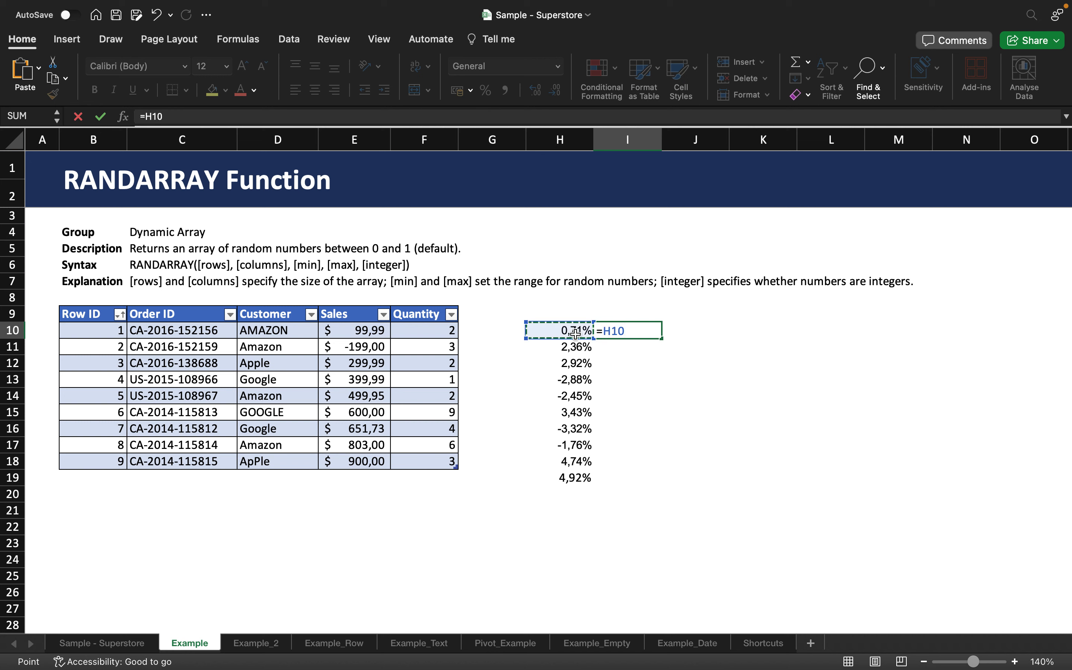
type("*")
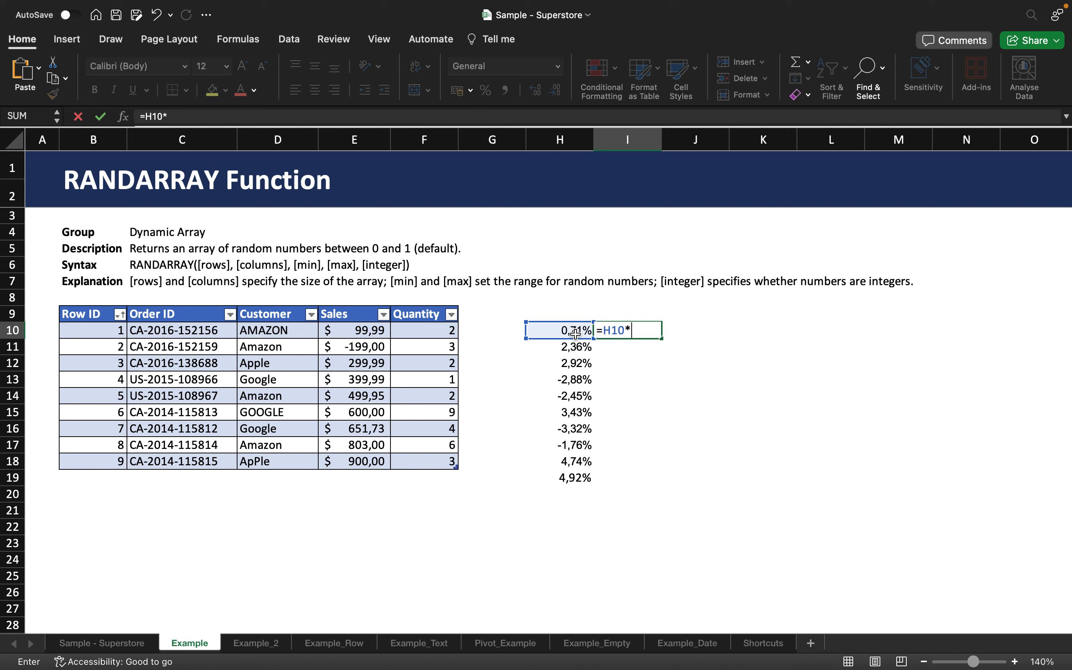
type("SUM(")
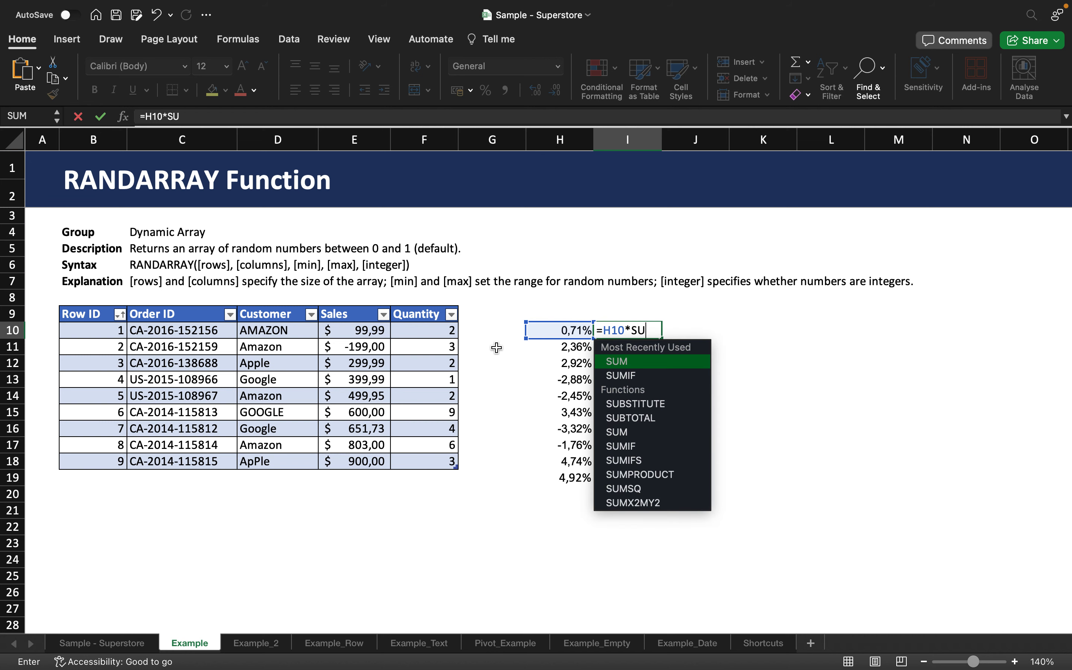
left_click_drag(366, 333, 358, 457)
type(")")
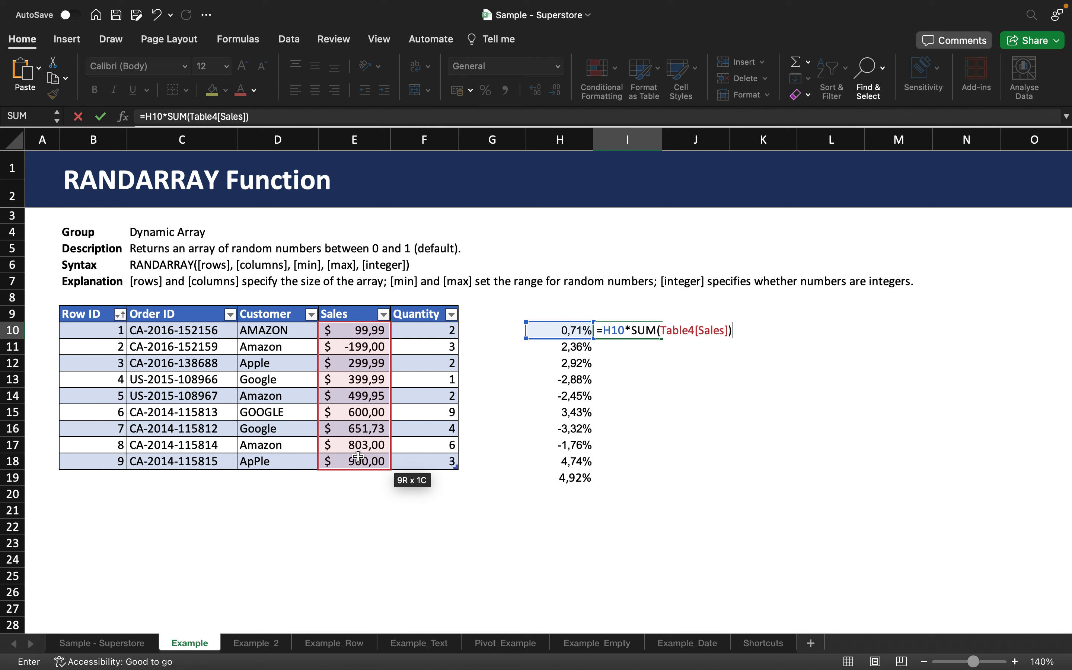
key("Return")
- Copy the formula from I10 down through I19, alongside the random percentages
left_click(650, 330)
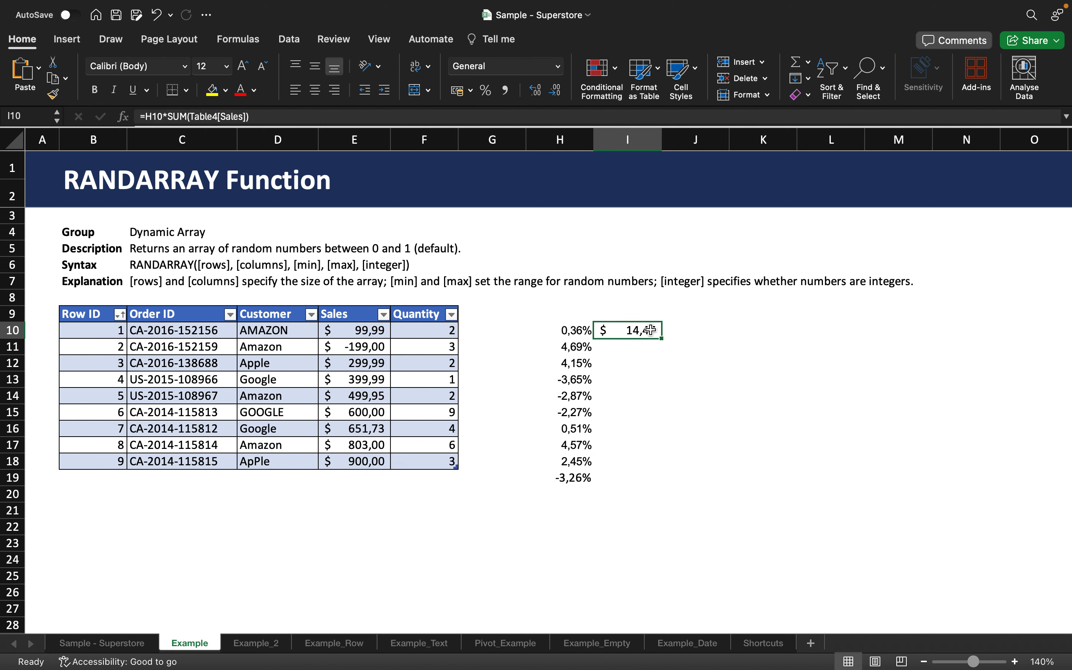
left_click_drag(660, 338, 648, 479)
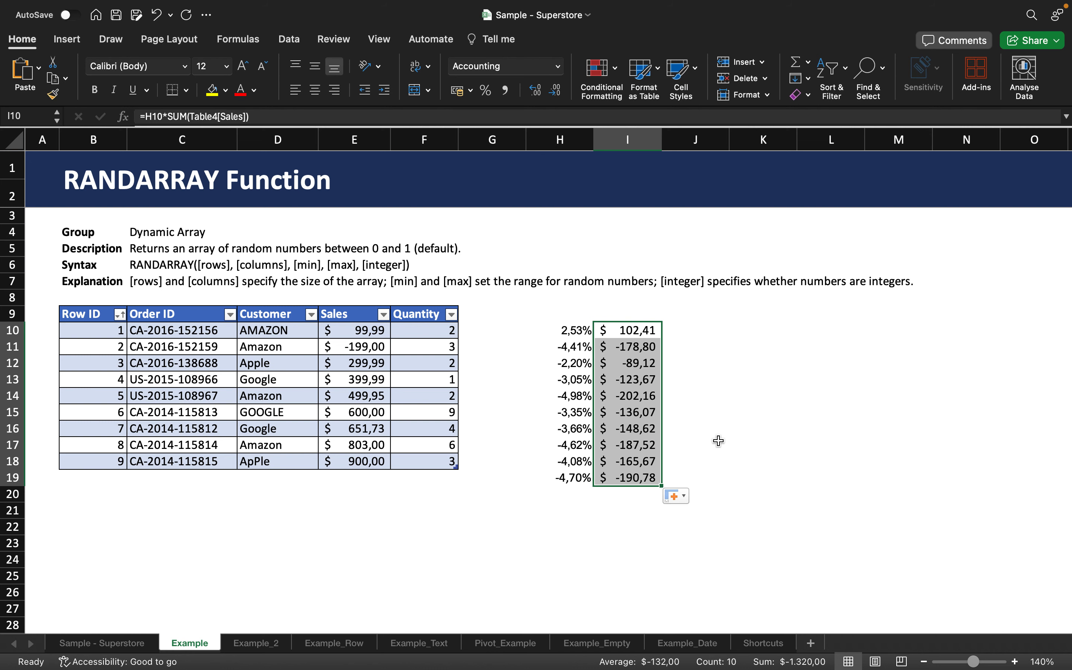
left_click(771, 395)
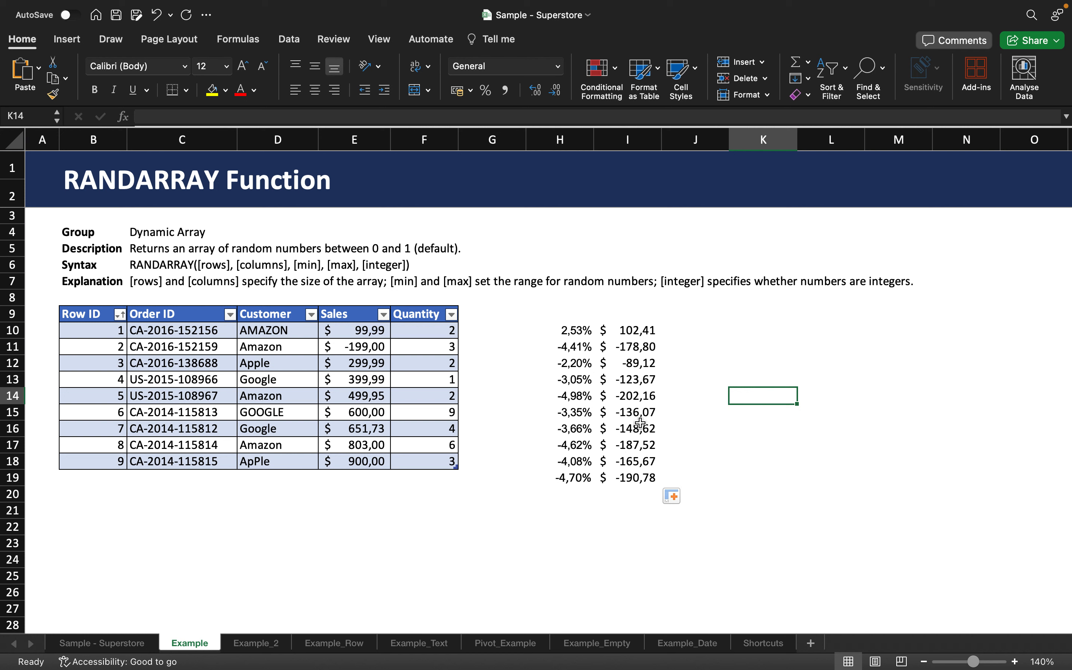
- Check the copied formulas in column I, opening the one in I19 and re-entering it to recalculate the random values
left_click(613, 381)
key("Down")
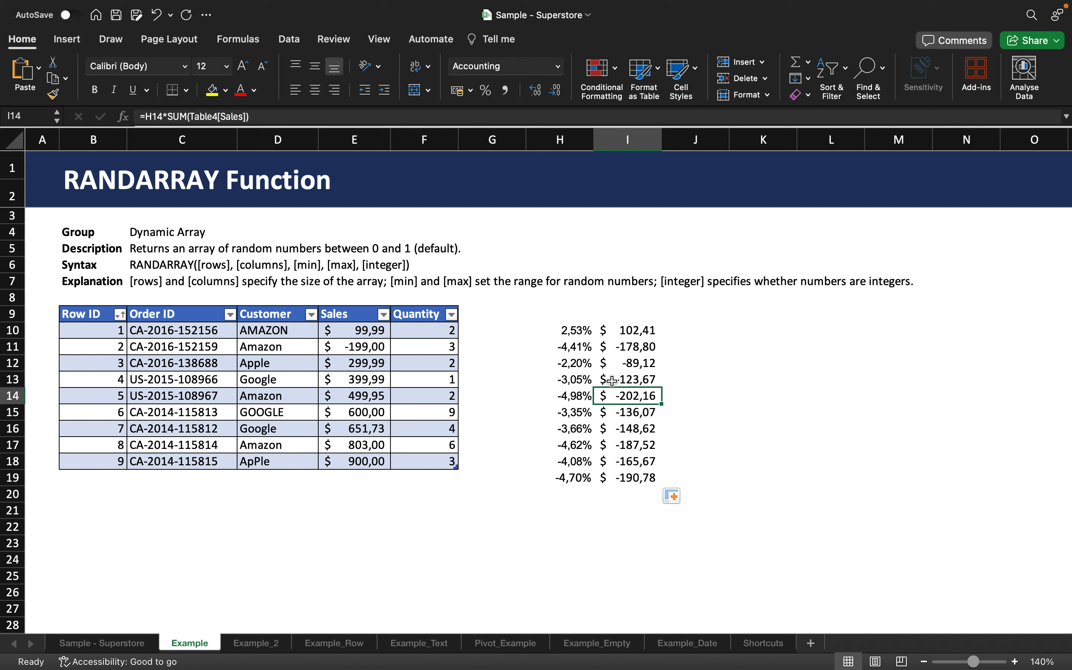
double_click(632, 476)
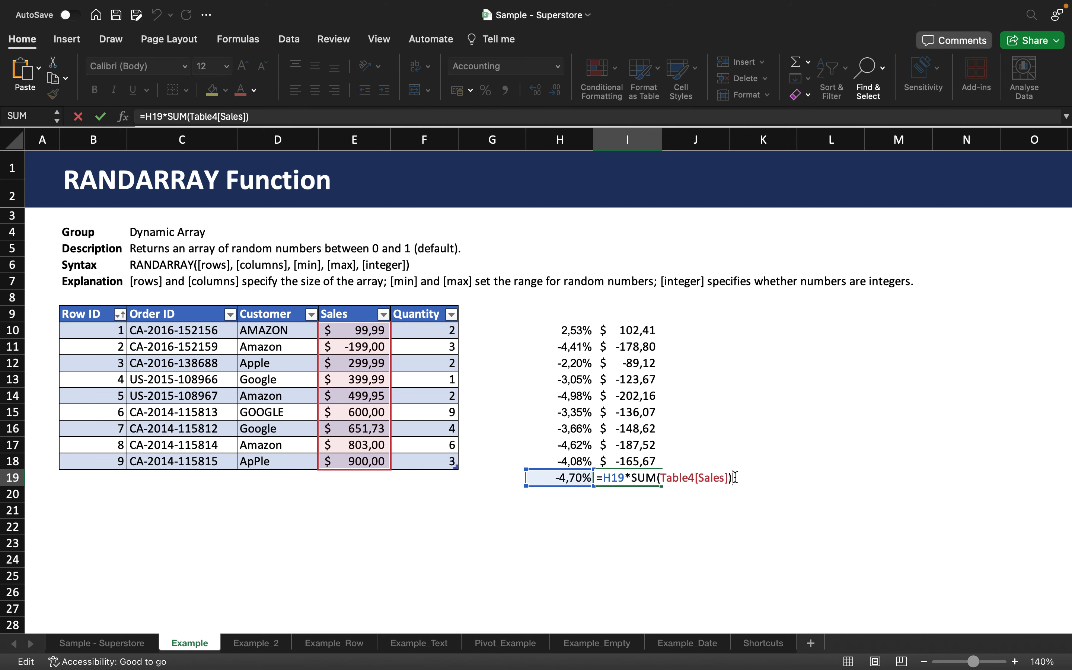
key("Return")
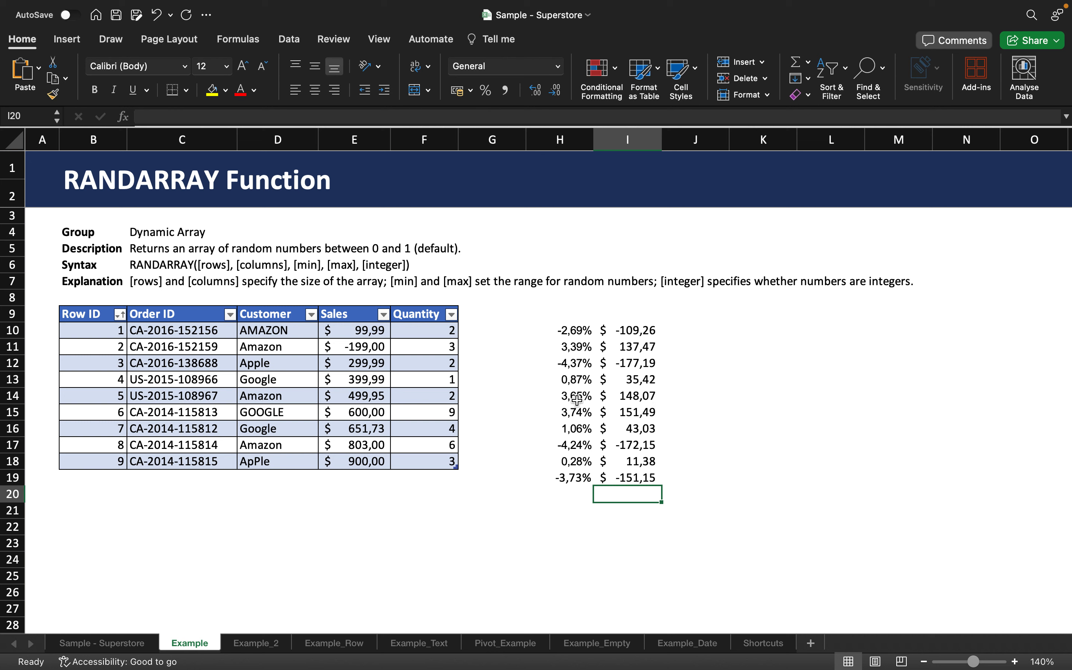
- Change the RANDARRAY formula in H10 to 100 rows, giving =RANDARRAY(100;1;-5%;5%;FALSE), and look over the extended array
left_click(575, 331)
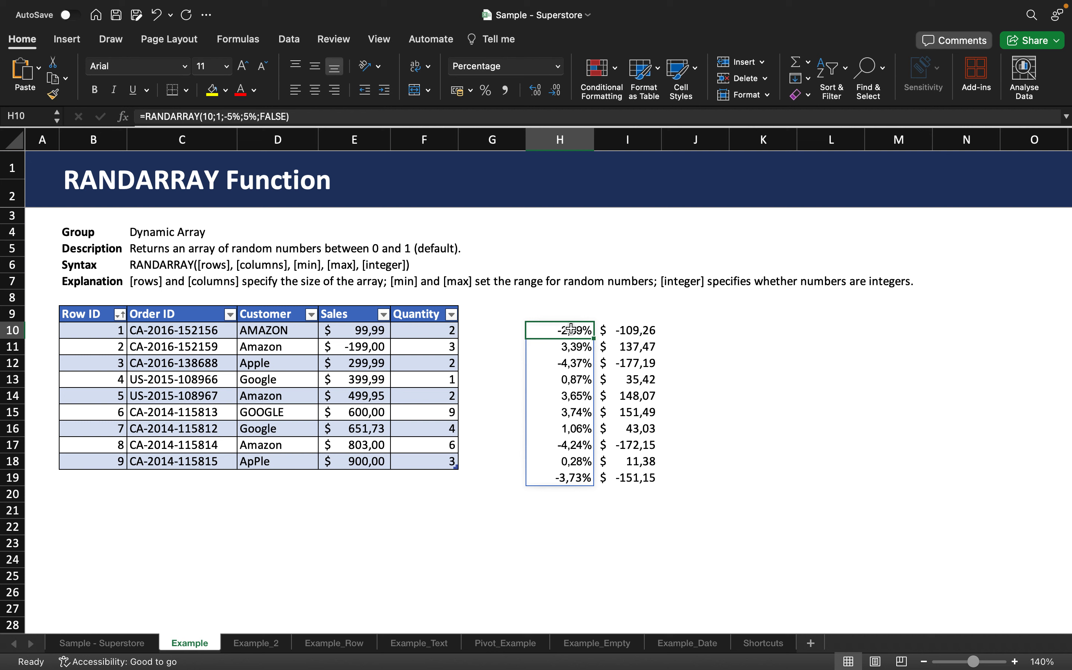
left_click(213, 116)
type("0")
key("Return")
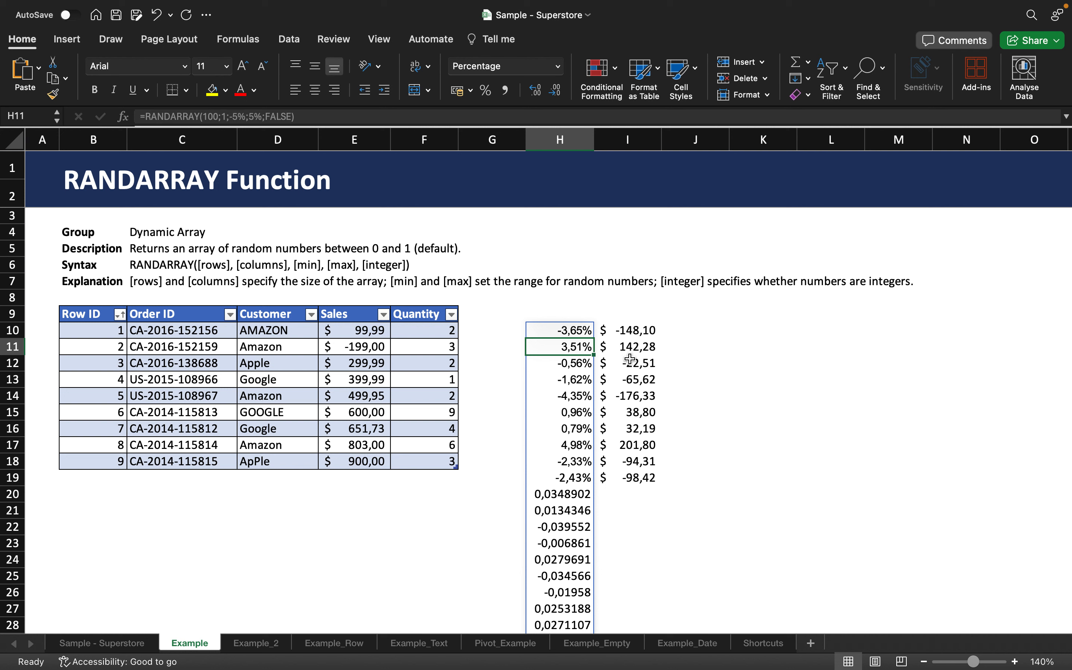
scroll(639, 407, "down", 3)
scroll(639, 407, "up", 1)
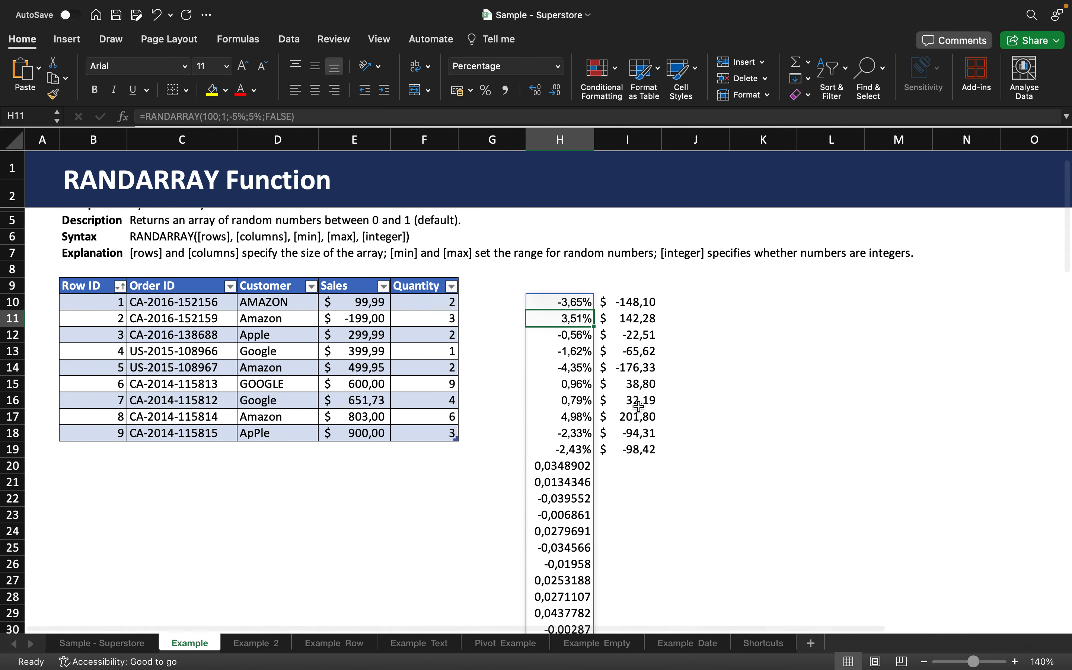
scroll(639, 406, "up", 1)
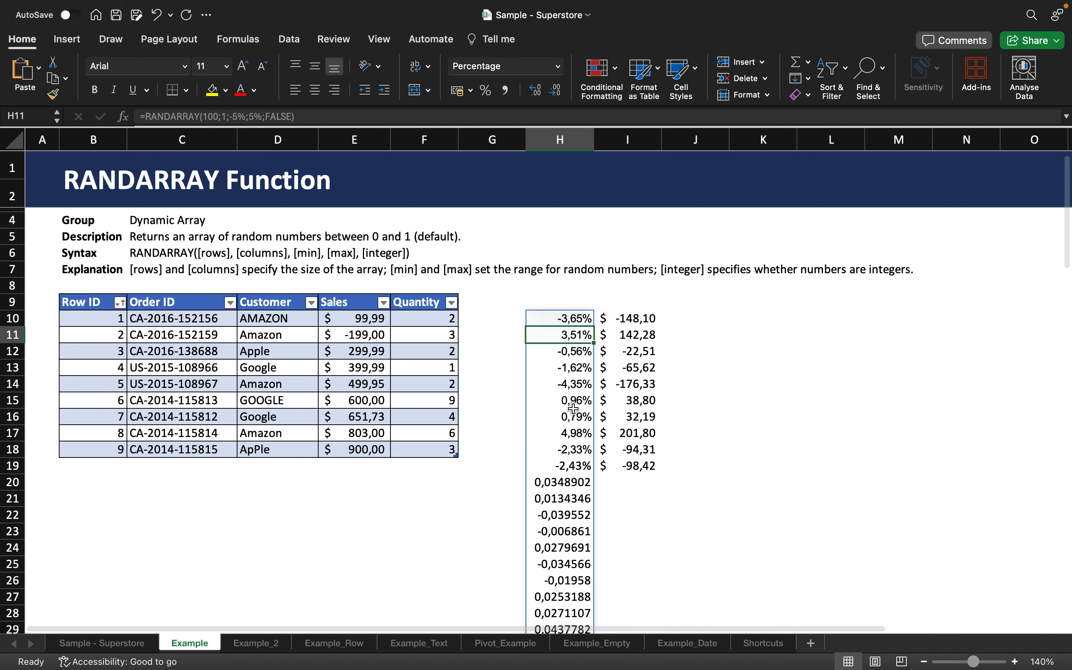